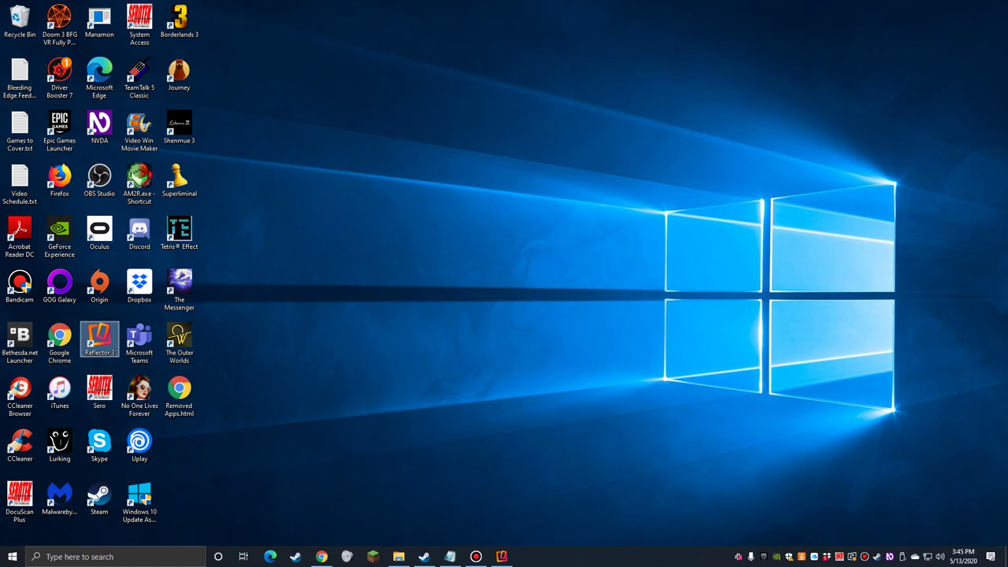
Switch to the Typer Online page in Chrome and open the Speech category of the NVDA settings
{"action": "key", "text": "alt+Tab"}
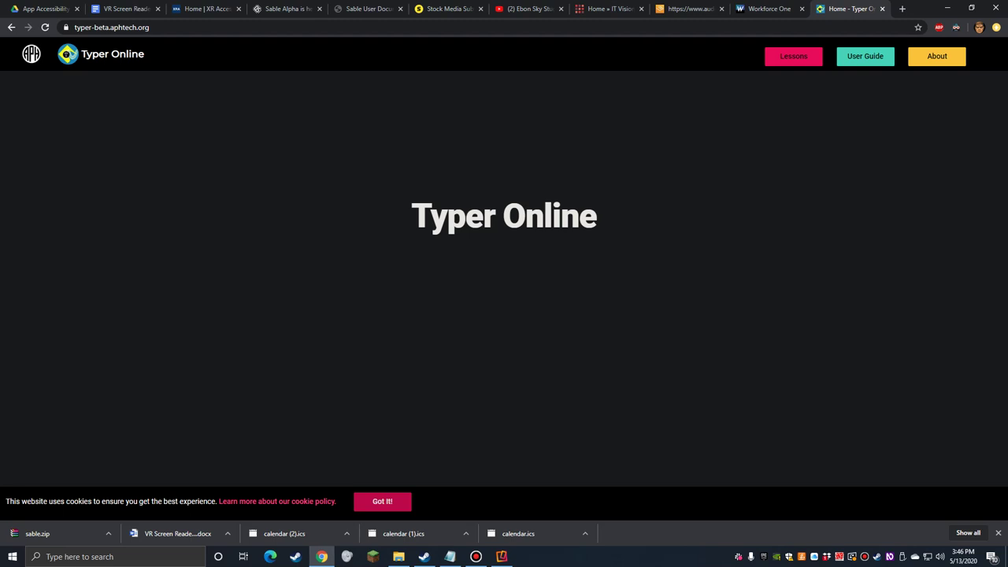
{"action": "key", "text": "Insert+n"}
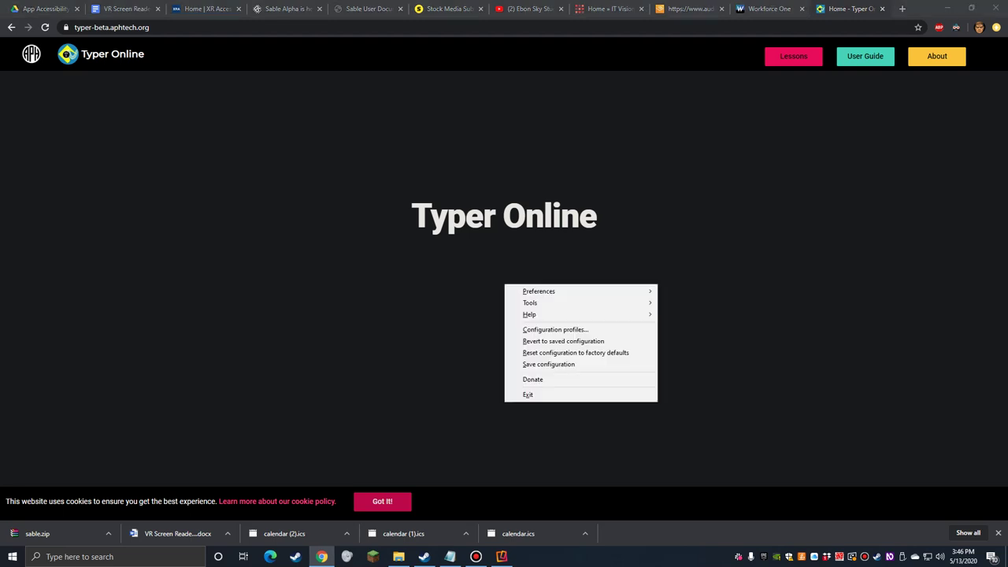
{"action": "key", "text": "Down"}
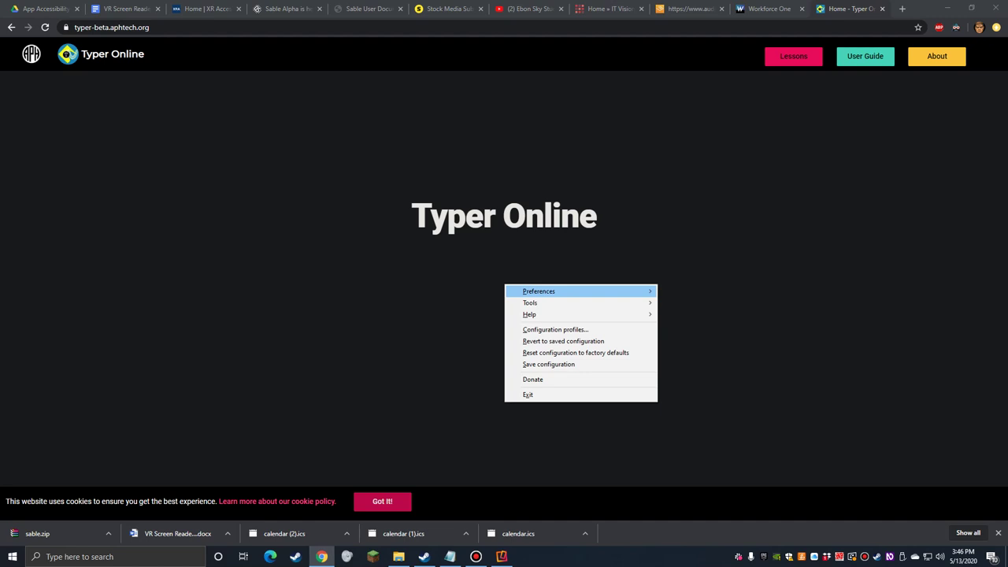
{"action": "key", "text": "Right"}
{"action": "key", "text": "Down"}
{"action": "key", "text": "Up"}
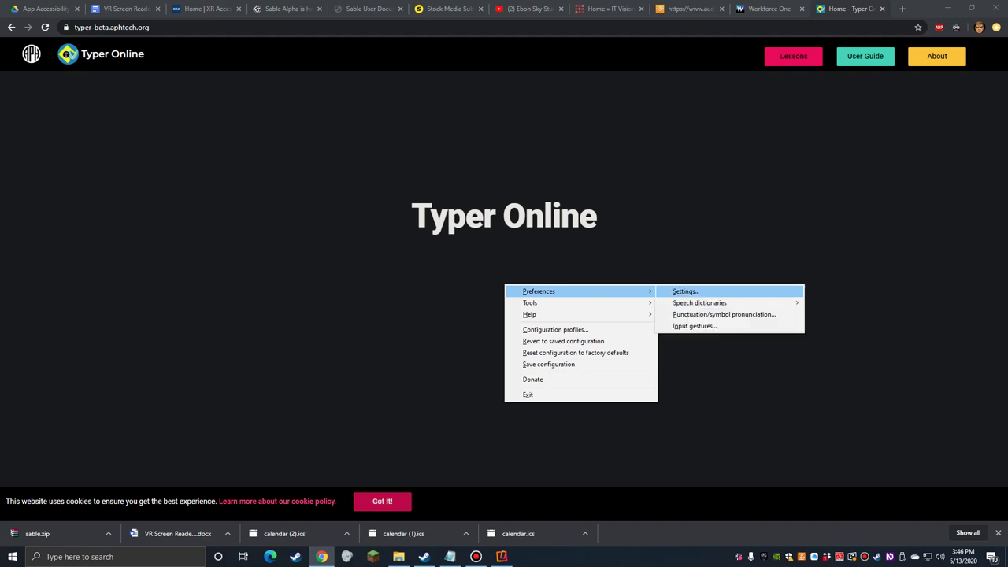
{"action": "key", "text": "Return"}
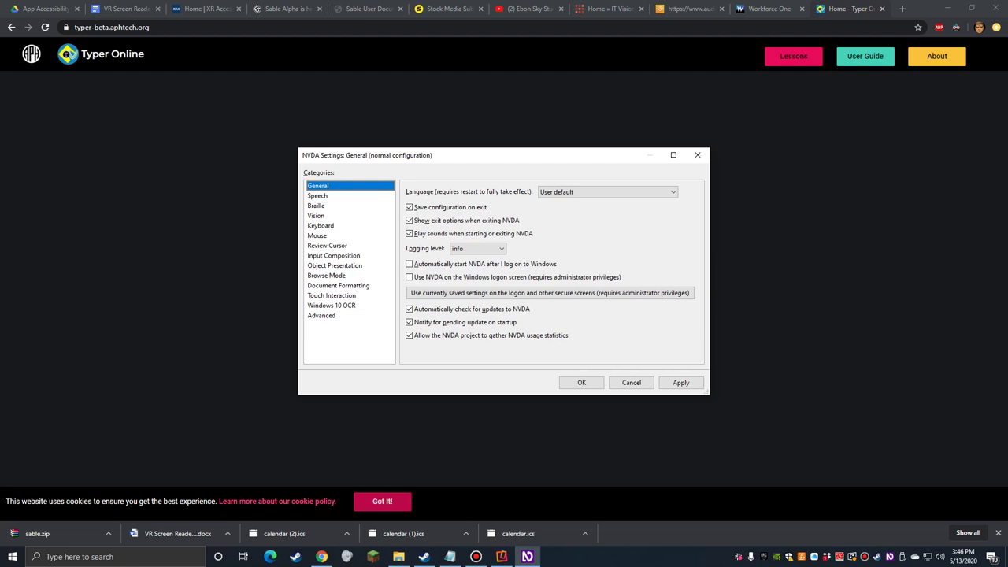
{"action": "key", "text": "Down"}
{"action": "key", "text": "Tab"}
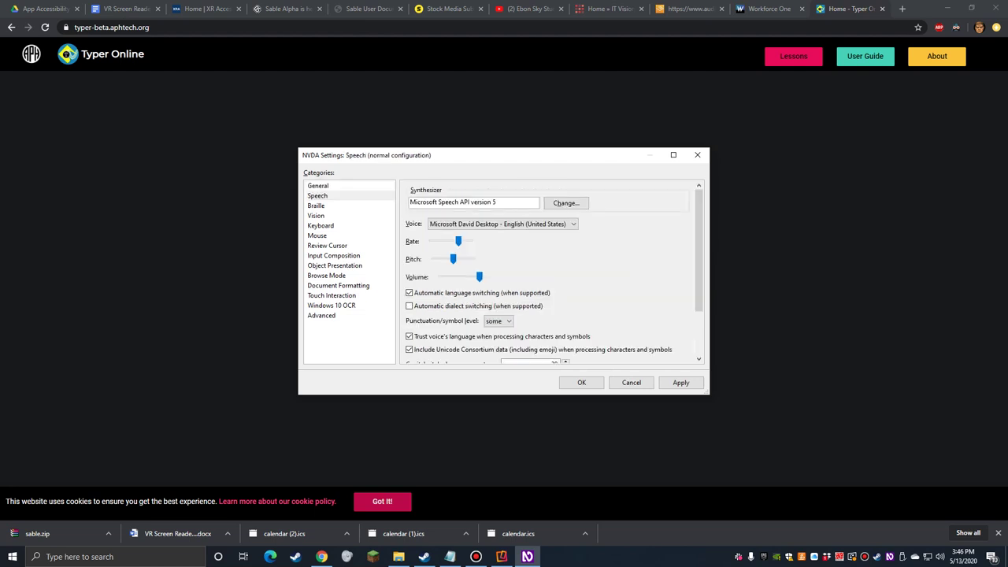
Lower the NVDA speech rate by two notches
{"action": "key", "text": "Tab"}
{"action": "key", "text": "Tab"}
{"action": "key", "text": "Tab"}
{"action": "key", "text": "Tab"}
{"action": "key", "text": "shift+Tab"}
{"action": "key", "text": "Left"}
{"action": "key", "text": "Left"}
Raise the punctuation/symbol level by two settings and save the NVDA speech settings
{"action": "key", "text": "Tab"}
{"action": "key", "text": "Tab"}
{"action": "key", "text": "Tab"}
{"action": "key", "text": "Tab"}
{"action": "key", "text": "Tab"}
{"action": "key", "text": "Down"}
{"action": "key", "text": "Down"}
{"action": "key", "text": "Return"}
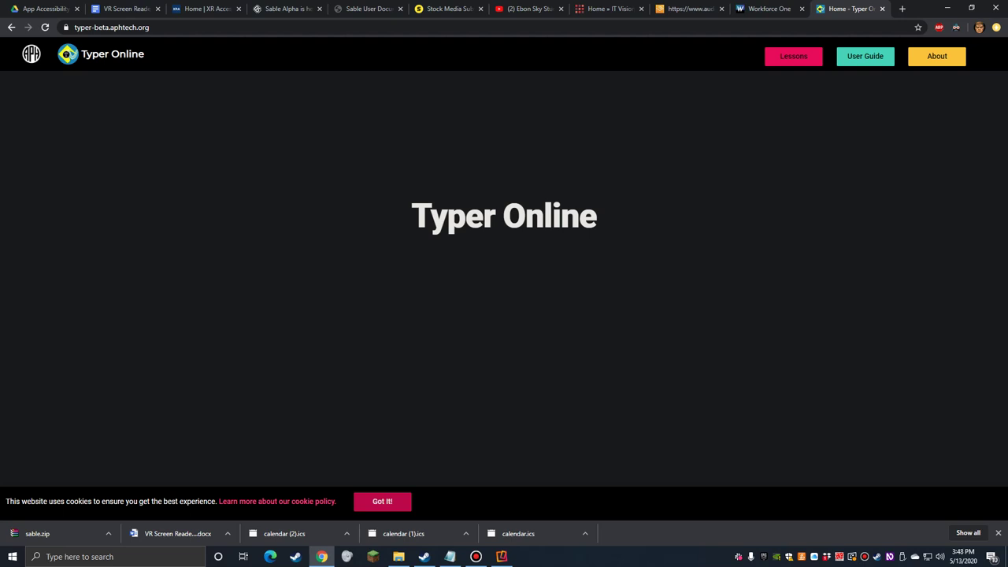
Open the Lessons page from the Typer Online home page
{"action": "key", "text": "Tab"}
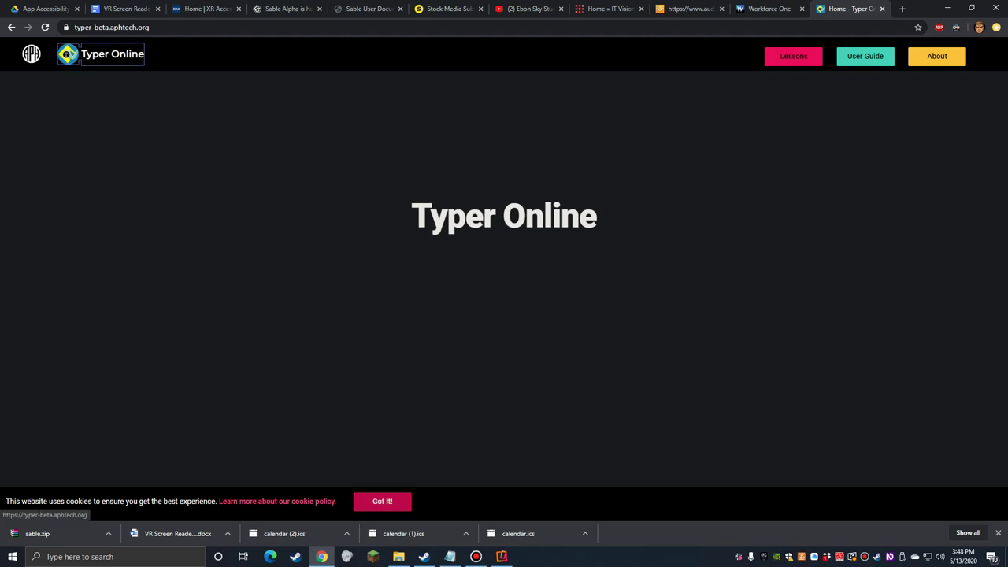
{"action": "key", "text": "Tab"}
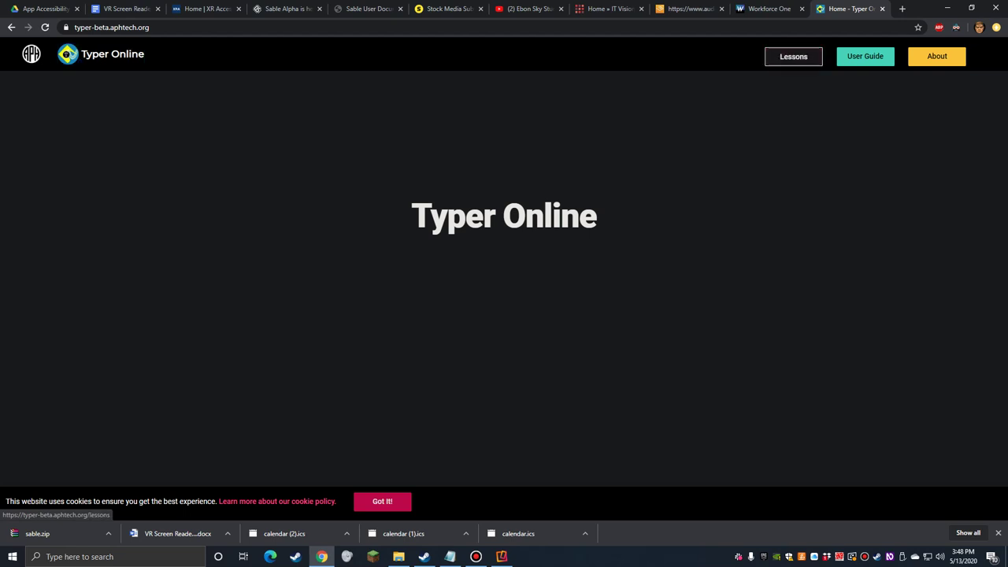
{"action": "key", "text": "Tab"}
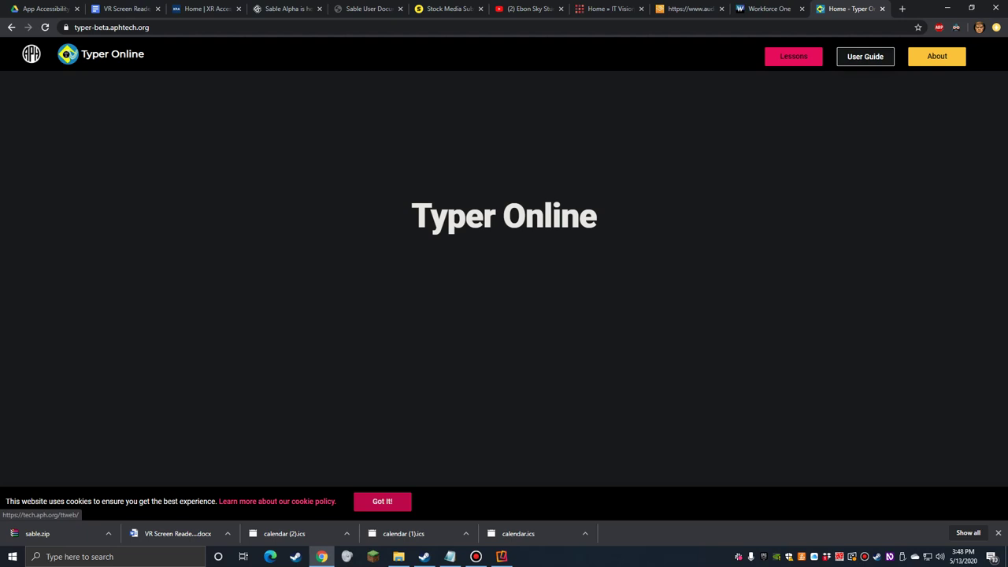
{"action": "key", "text": "shift+Tab"}
{"action": "key", "text": "Return"}
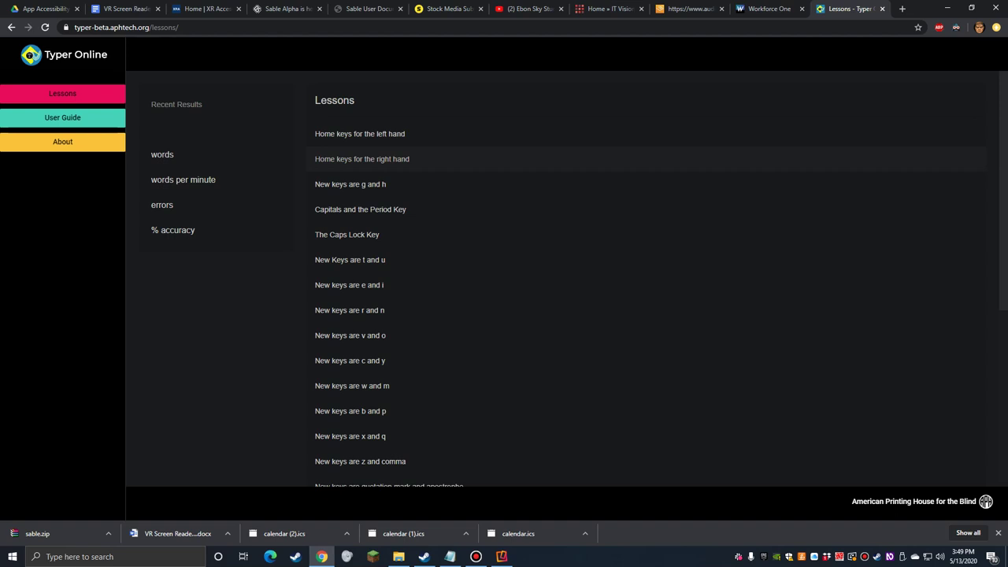
Review the Lessons, User Guide and About links beside the lesson list, returning to the first lesson
{"action": "left_click", "coordinate": [350, 183]}
{"action": "key", "text": "Tab"}
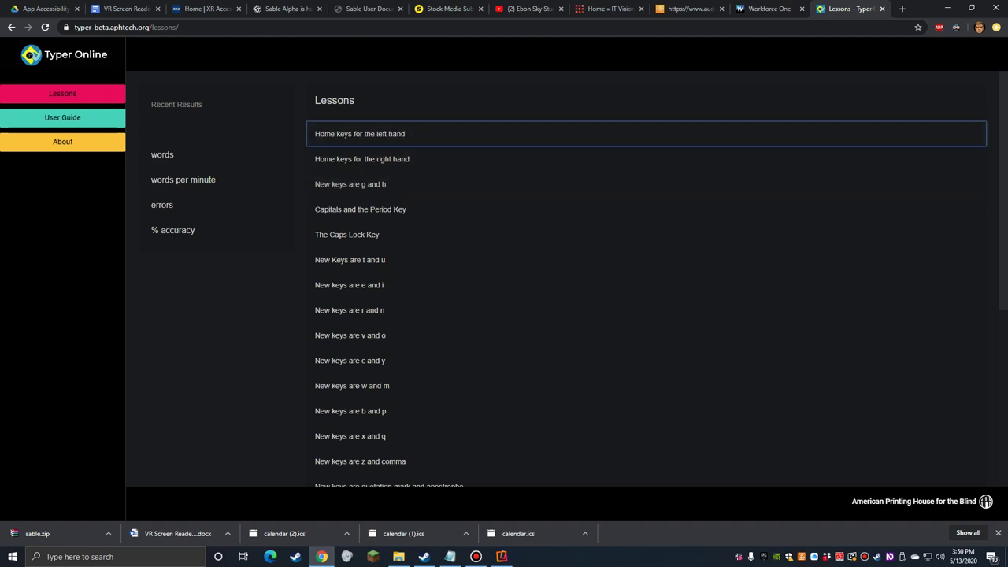
{"action": "key", "text": "shift+Tab"}
{"action": "key", "text": "shift+Tab"}
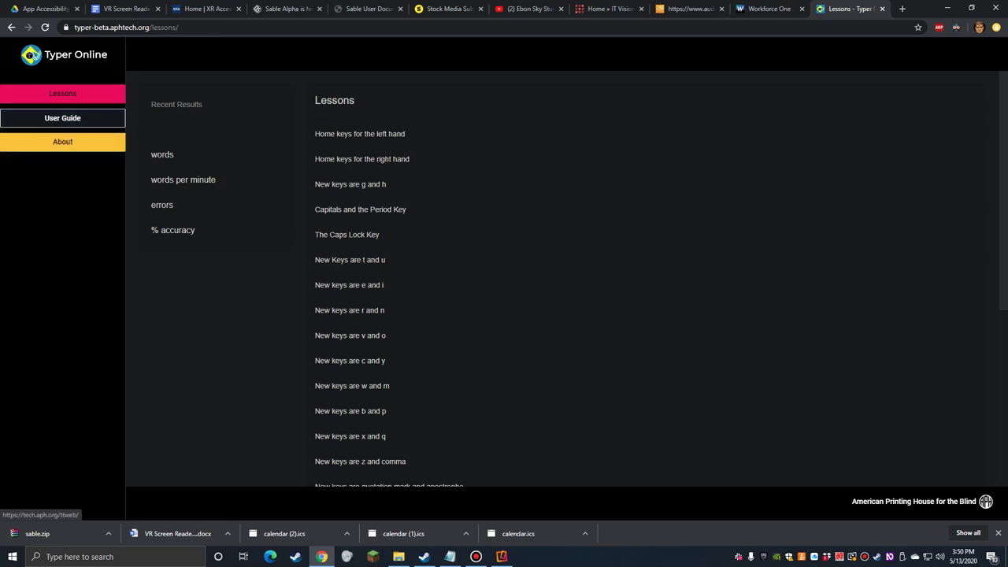
{"action": "key", "text": "shift+Tab"}
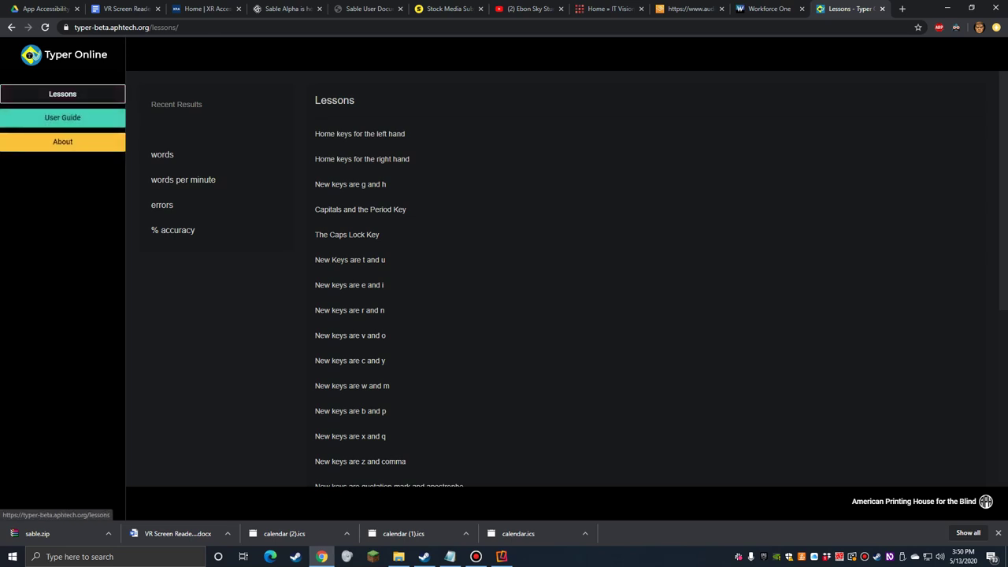
{"action": "key", "text": "Tab"}
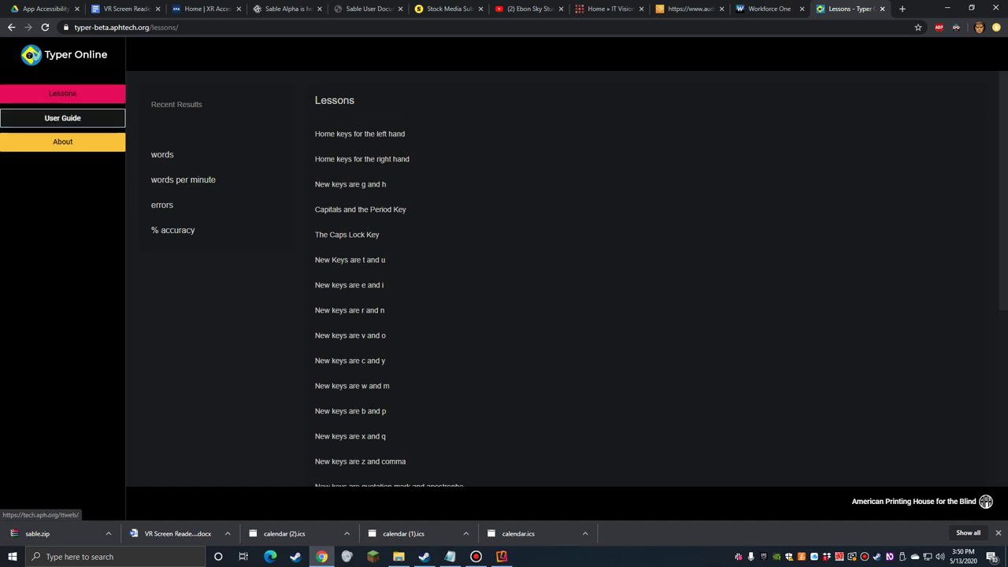
{"action": "key", "text": "Tab"}
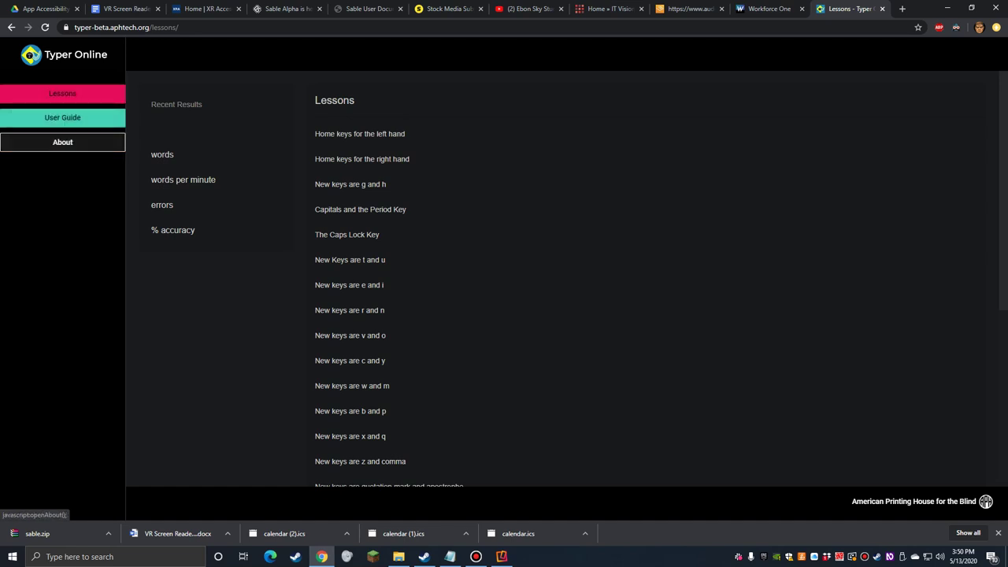
{"action": "key", "text": "Tab"}
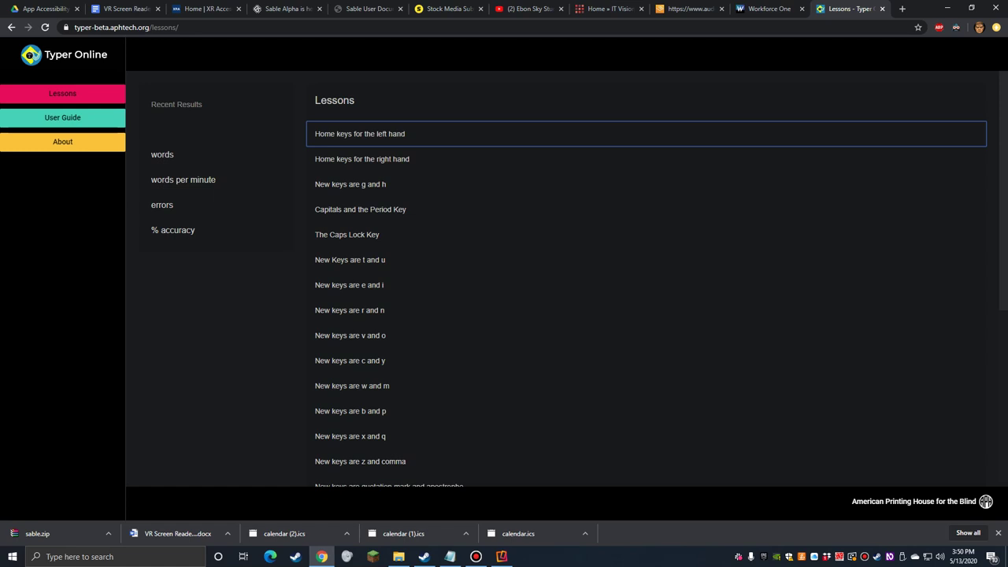
Open the lesson "Home keys for the left hand" from the lesson list and start it
{"action": "key", "text": "Down"}
{"action": "key", "text": "Up"}
{"action": "key", "text": "Down"}
{"action": "key", "text": "Down"}
{"action": "key", "text": "Down"}
{"action": "key", "text": "Up"}
{"action": "key", "text": "Up"}
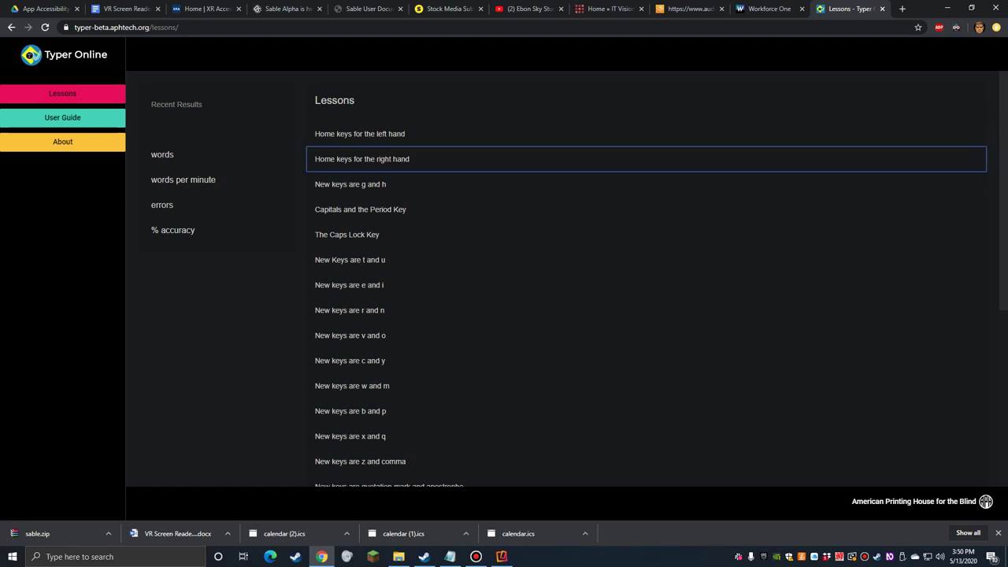
{"action": "key", "text": "Up"}
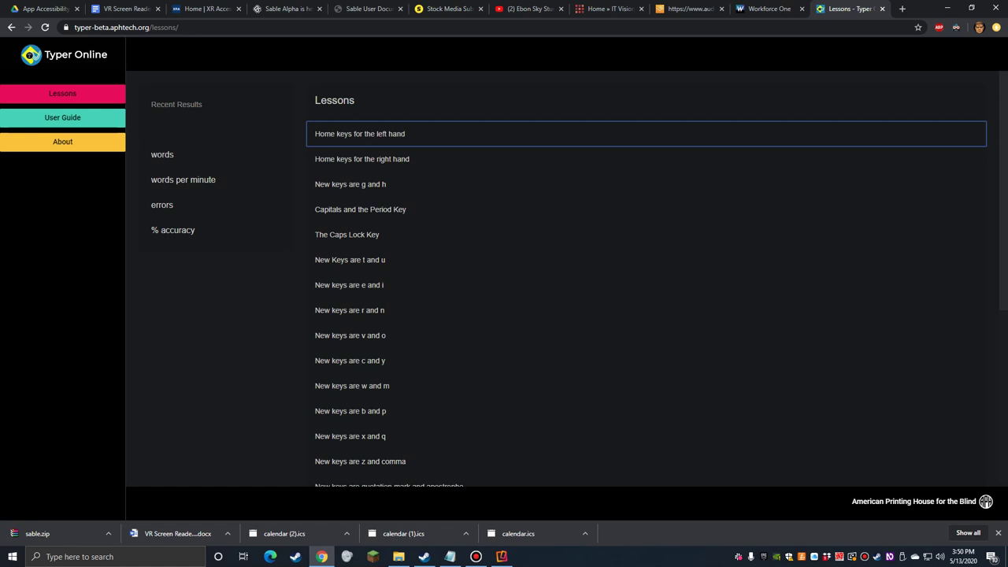
{"action": "key", "text": "Return"}
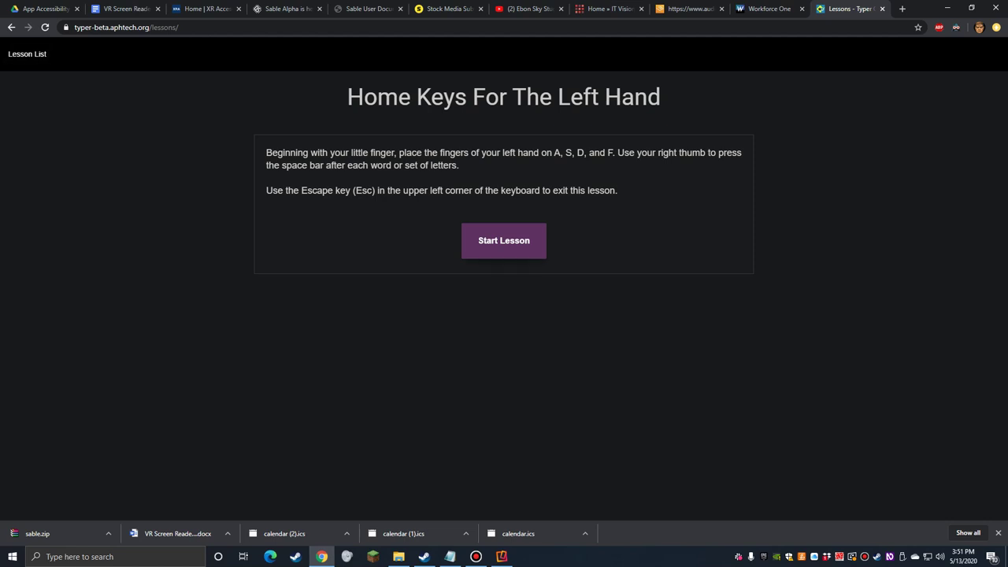
{"action": "key", "text": "Return"}
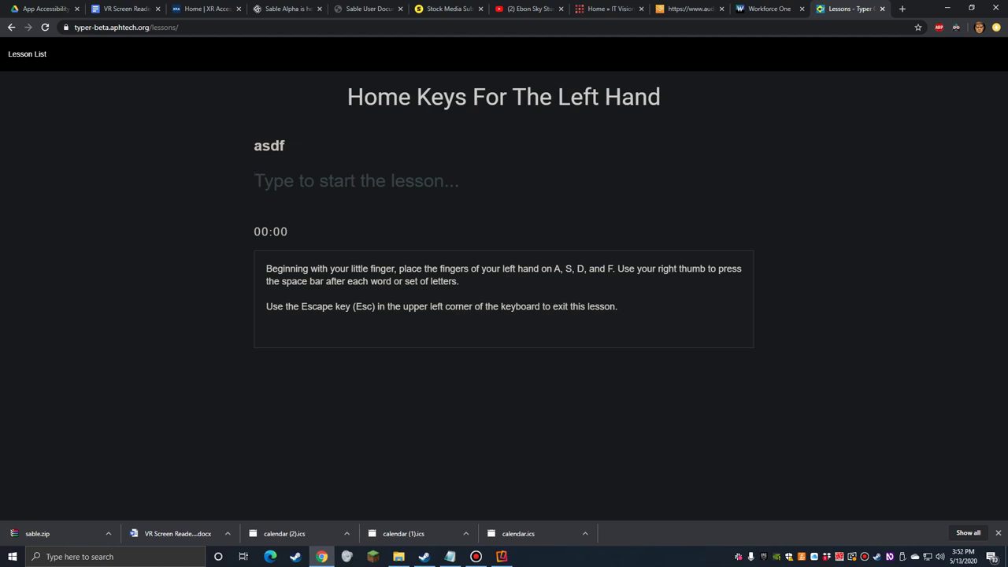
Complete the opening drills of the left-hand lesson by entering asdf and fdsa as prompted
{"action": "type", "text": "a"}
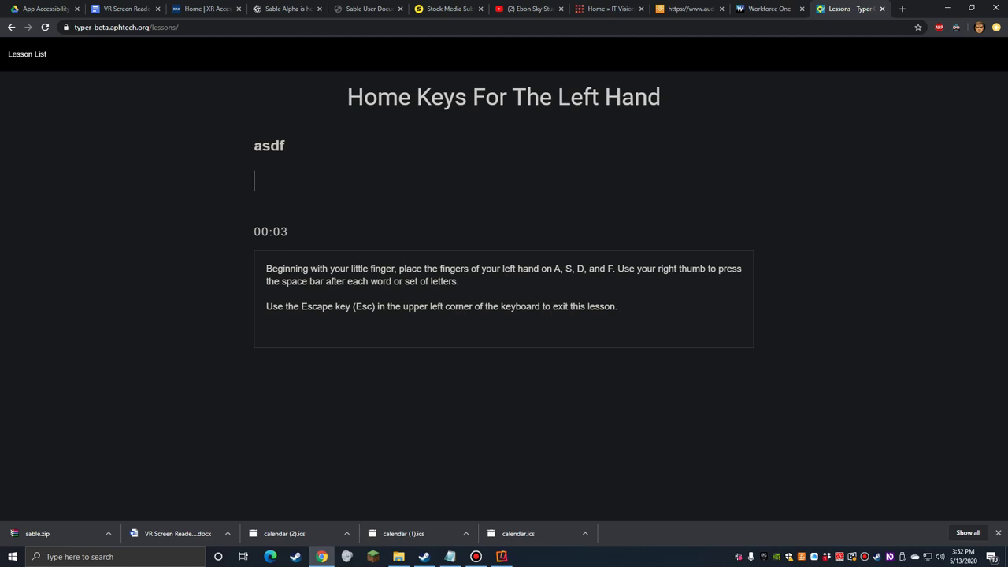
{"action": "type", "text": "asdf"}
{"action": "key", "text": "space"}
{"action": "type", "text": "asdf"}
{"action": "key", "text": "space"}
{"action": "type", "text": "f"}
{"action": "type", "text": "dsa"}
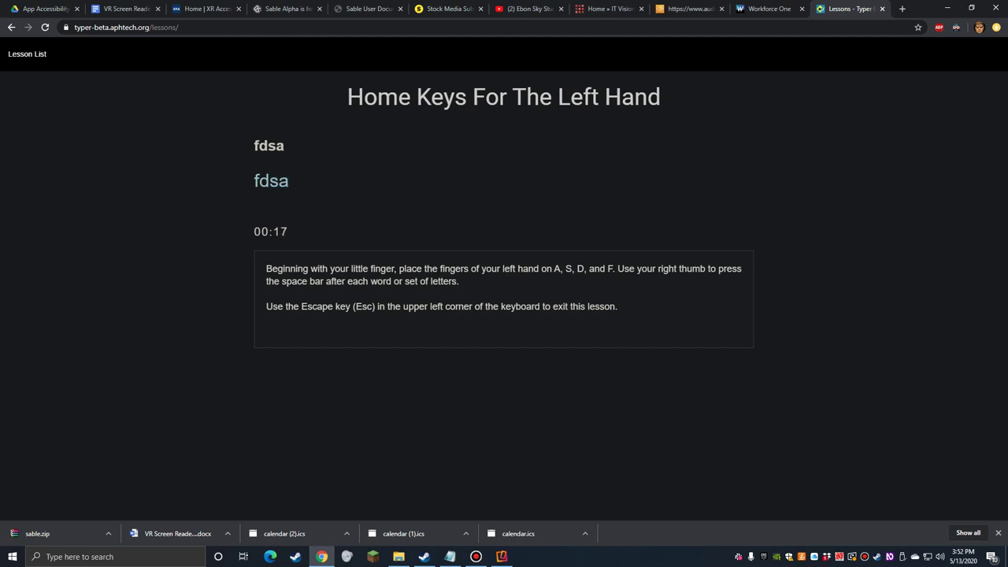
{"action": "key", "text": "space"}
{"action": "type", "text": "fdsa"}
{"action": "key", "text": "space"}
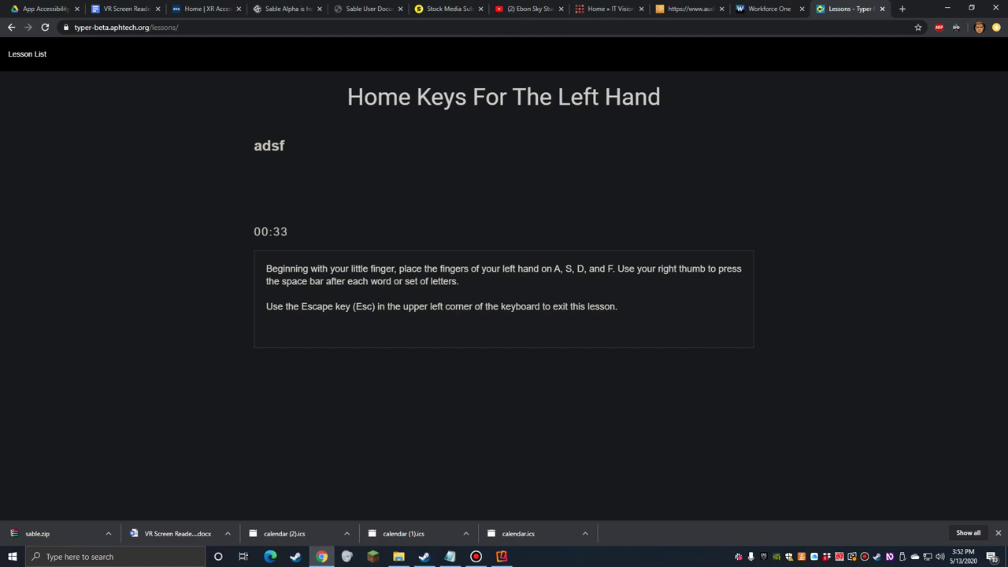
Continue the left-hand lesson with adsf, adsf, asdf, fdsa, a, and the short word as repeatedly, following the prompts
{"action": "type", "text": "adsf adsf asdf fdsa"}
{"action": "key", "text": "space"}
{"action": "type", "text": "a"}
{"action": "key", "text": "space"}
{"action": "type", "text": "a"}
{"action": "type", "text": "s"}
{"action": "key", "text": "space"}
{"action": "type", "text": "as"}
{"action": "key", "text": "space"}
{"action": "type", "text": "as"}
{"action": "key", "text": "space"}
Enter the prompted words fad three times and add twice, separating them with spaces
{"action": "type", "text": "fad"}
{"action": "key", "text": "space"}
{"action": "type", "text": "fad"}
{"action": "key", "text": "space"}
{"action": "type", "text": "fad"}
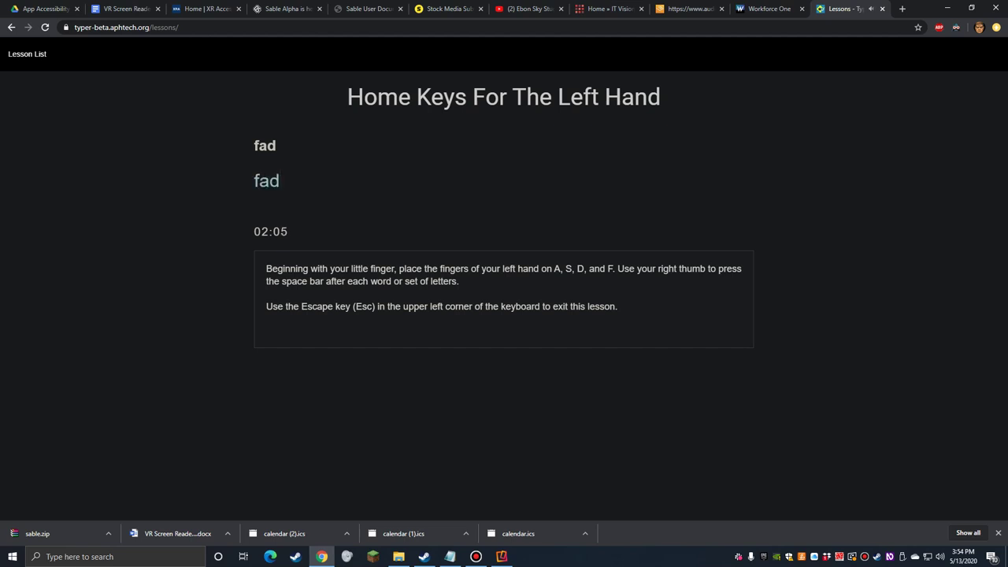
{"action": "key", "text": "space"}
{"action": "type", "text": "add"}
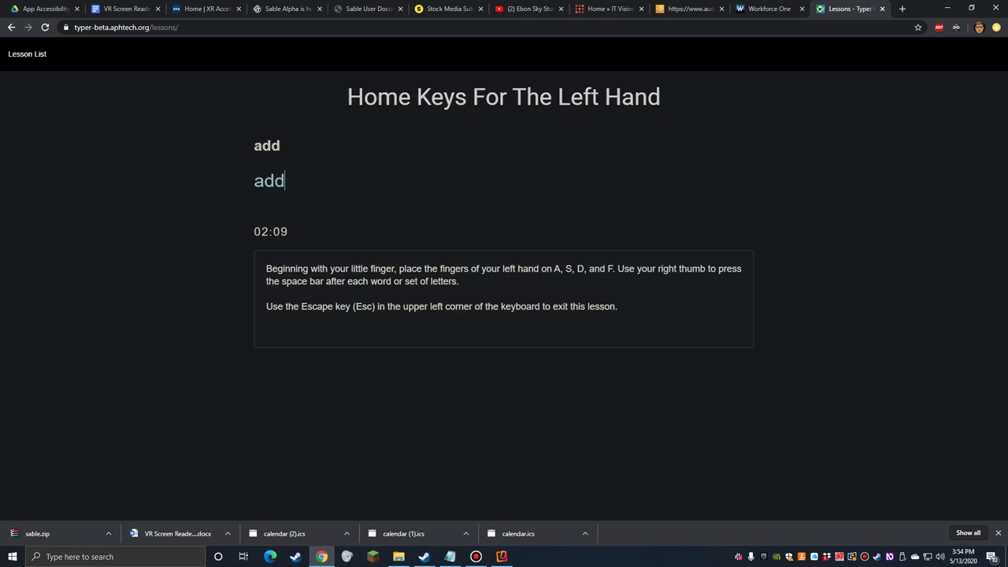
{"action": "key", "text": "space"}
{"action": "type", "text": "add"}
{"action": "key", "text": "space"}
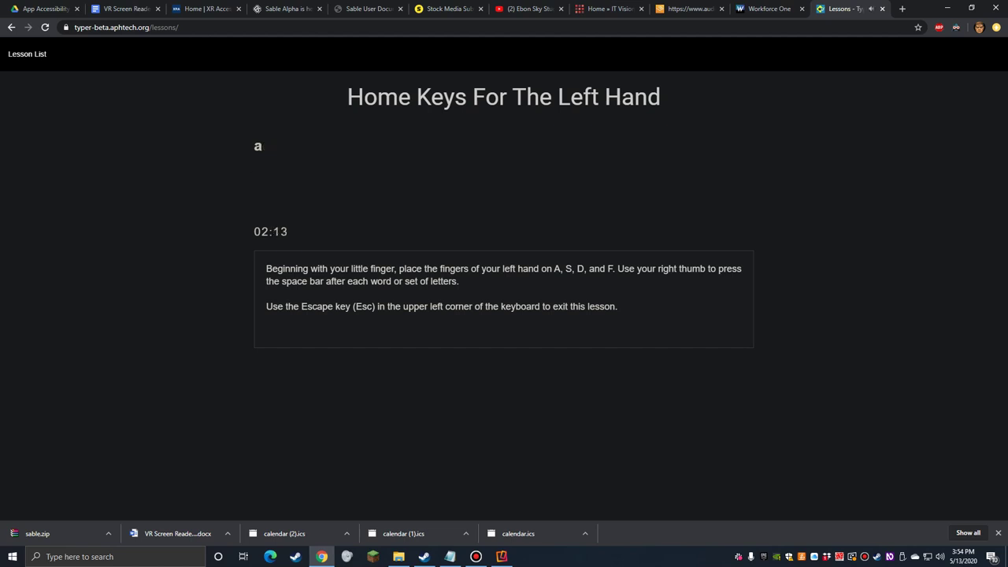
Enter the prompted words a, as, fad and add in the left-hand lesson
{"action": "type", "text": "a"}
{"action": "key", "text": "space"}
{"action": "type", "text": "as"}
{"action": "key", "text": "space"}
{"action": "type", "text": "fad"}
{"action": "key", "text": "space"}
{"action": "type", "text": "add"}
{"action": "key", "text": "space"}
Enter the prompted words a, sad, fad and add in the left-hand lesson
{"action": "type", "text": "a"}
{"action": "key", "text": "space"}
{"action": "type", "text": "sad"}
{"action": "key", "text": "space"}
{"action": "type", "text": "fad"}
{"action": "key", "text": "space"}
{"action": "type", "text": "add"}
{"action": "key", "text": "space"}
Enter the prompted words a, sad, sad, fad and add in the left-hand lesson
{"action": "type", "text": "a"}
{"action": "key", "text": "space"}
{"action": "type", "text": "sad"}
{"action": "key", "text": "space"}
{"action": "type", "text": "sad"}
{"action": "key", "text": "space"}
{"action": "type", "text": "fad"}
{"action": "key", "text": "space"}
{"action": "type", "text": "add"}
{"action": "key", "text": "space"}
Finish the left-hand lesson with the words a, sad, fad and dad, and return to the lesson list
{"action": "type", "text": "a"}
{"action": "key", "text": "space"}
{"action": "type", "text": "sad"}
{"action": "key", "text": "space"}
{"action": "type", "text": "fad"}
{"action": "key", "text": "space"}
{"action": "type", "text": "dad"}
{"action": "key", "text": "space"}
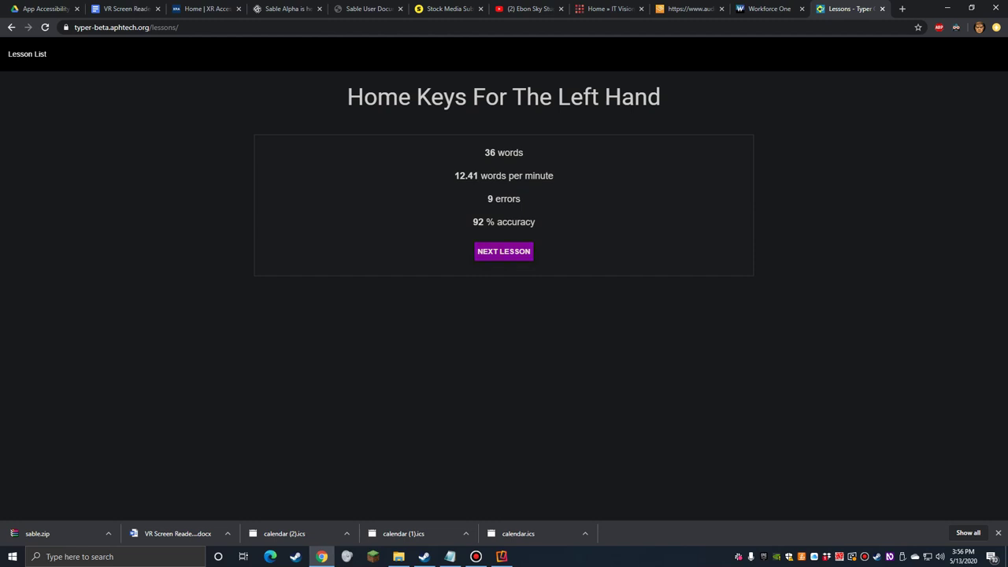
{"action": "key", "text": "Escape"}
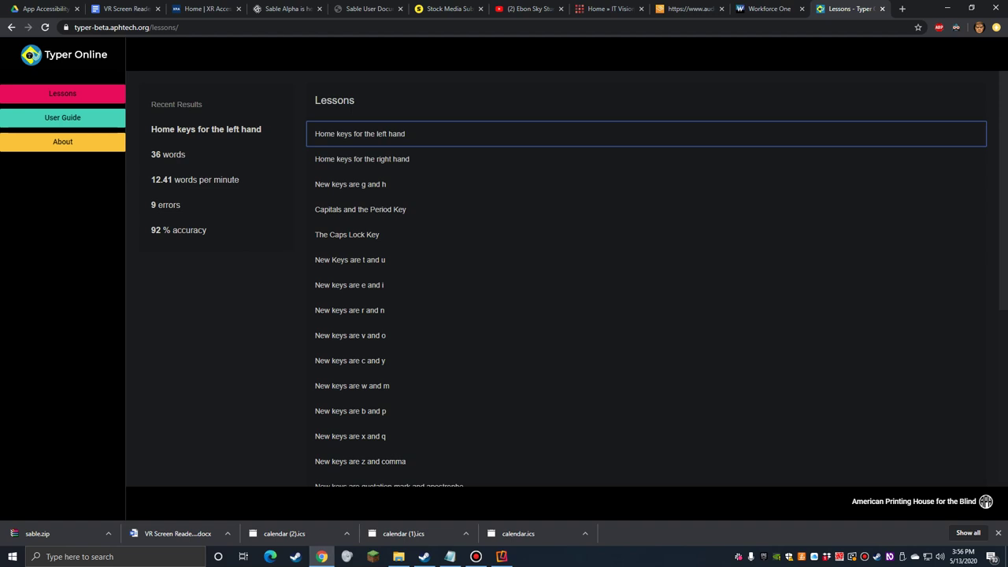
Open the lesson "New keys are v and o" and start it
{"action": "key", "text": "Down"}
{"action": "key", "text": "Down"}
{"action": "key", "text": "Down"}
{"action": "key", "text": "Down"}
{"action": "key", "text": "Down"}
{"action": "key", "text": "Down"}
{"action": "key", "text": "Down"}
{"action": "key", "text": "Down"}
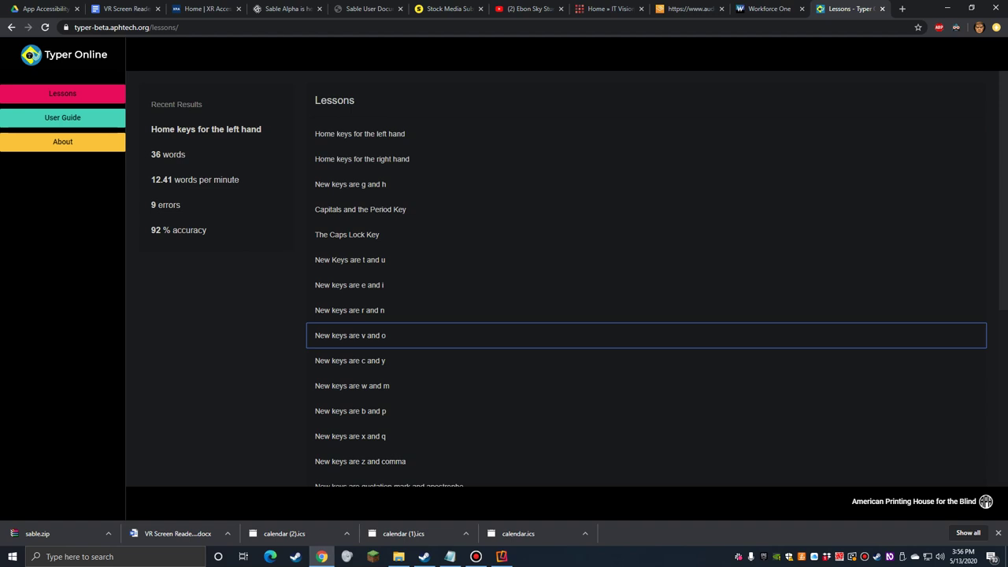
{"action": "key", "text": "Return"}
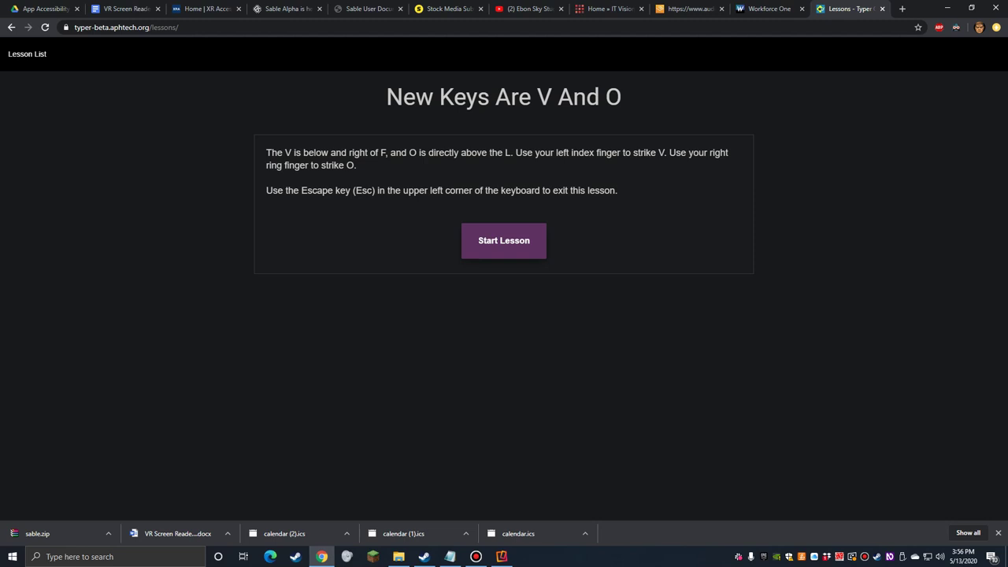
{"action": "key", "text": "Return"}
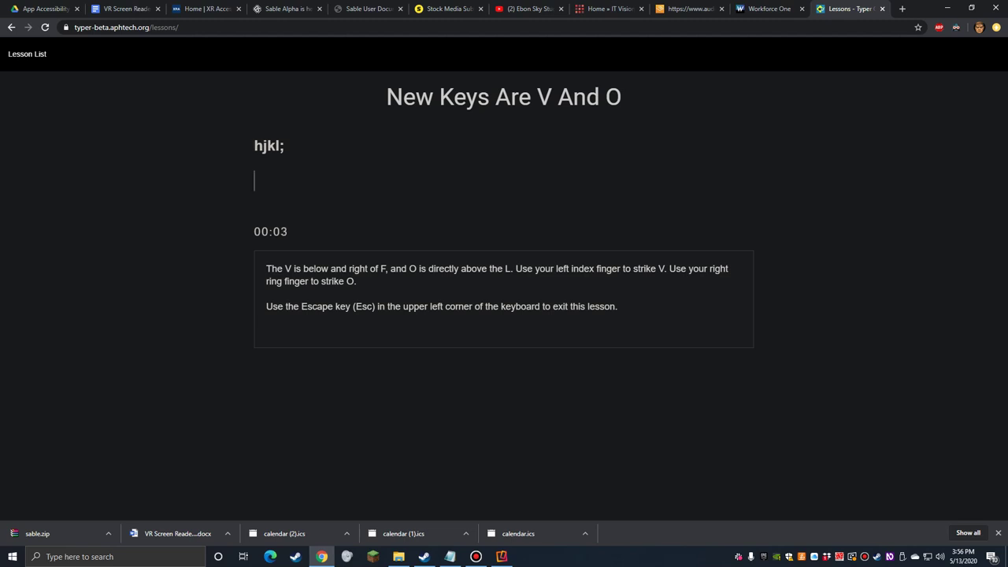
Enter the prompted key sequences hjkl; and asdft in the V and O lesson
{"action": "type", "text": "hjkl;"}
{"action": "key", "text": "Return"}
{"action": "type", "text": "as"}
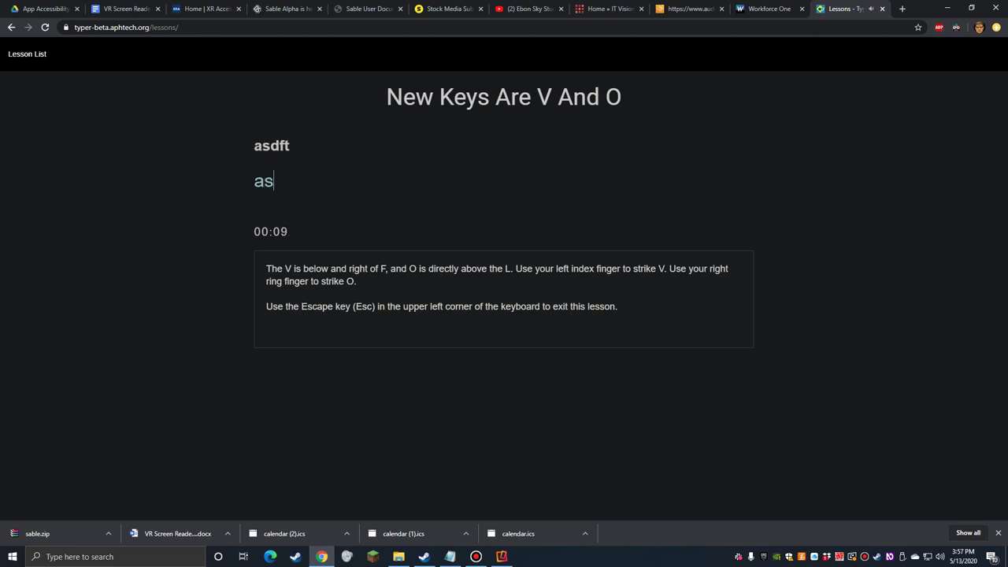
{"action": "type", "text": "dft"}
{"action": "key", "text": "Return"}
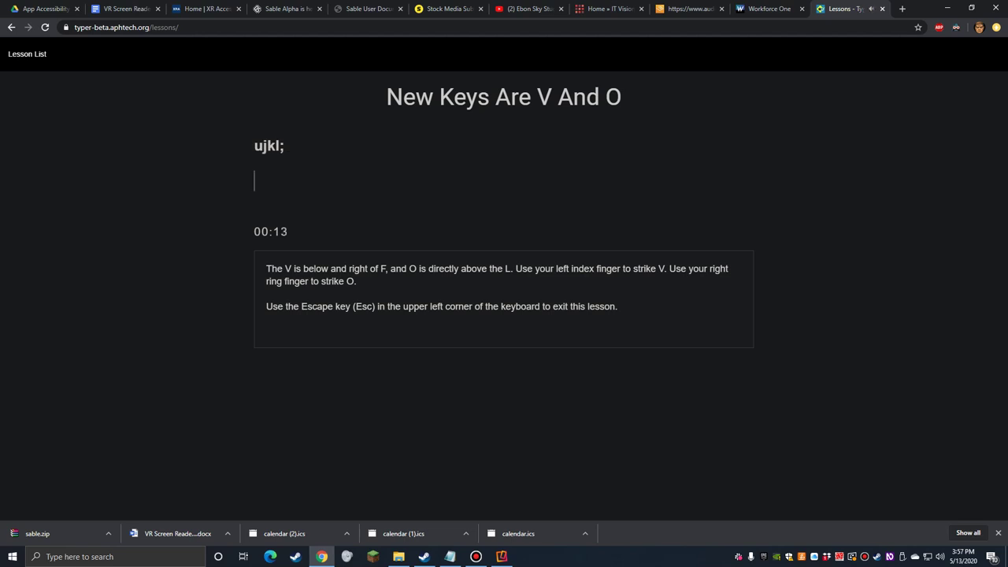
Enter the prompted key sequences ujkl;, asder and injkl
{"action": "type", "text": "ujkl;"}
{"action": "key", "text": "Return"}
{"action": "type", "text": "asder"}
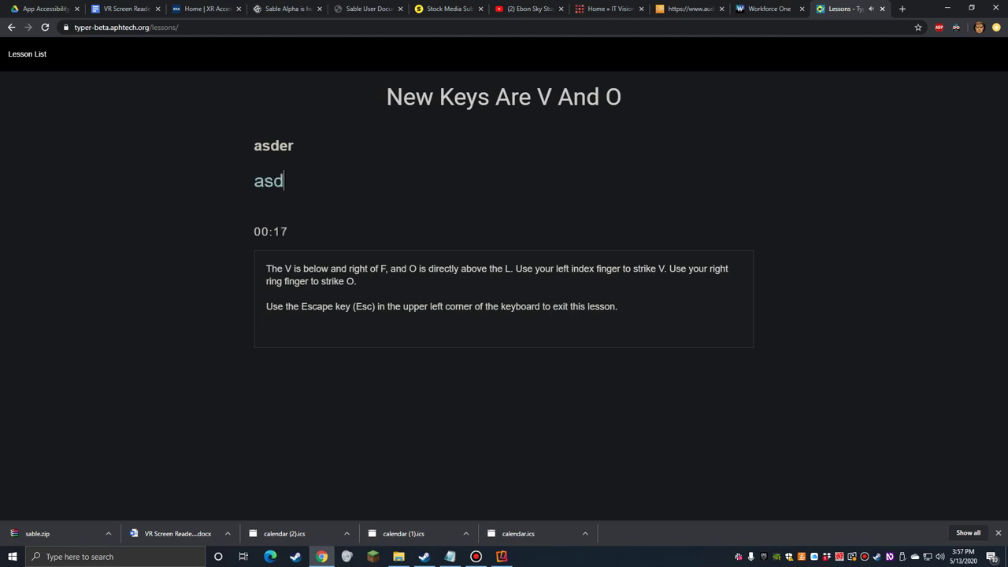
{"action": "key", "text": "Return"}
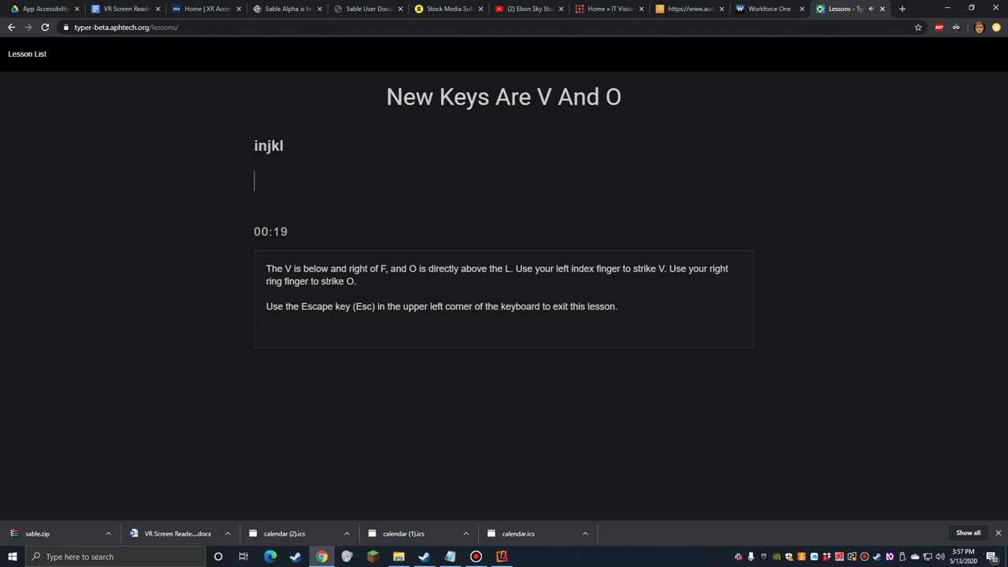
{"action": "type", "text": "injkl"}
{"action": "key", "text": "Return"}
Enter the prompted practice groups fvf, lo, ol and fvlo
{"action": "key", "text": "space"}
{"action": "type", "text": "fvf"}
{"action": "key", "text": "space"}
{"action": "type", "text": "lo"}
{"action": "key", "text": "space"}
{"action": "type", "text": "ol"}
{"action": "key", "text": "space"}
{"action": "type", "text": "fvlo"}
{"action": "key", "text": "space"}
Enter the prompted word love and the letter pairs av and dv
{"action": "type", "text": "love"}
{"action": "key", "text": "space"}
{"action": "type", "text": "av"}
{"action": "key", "text": "space"}
{"action": "type", "text": "dv"}
{"action": "key", "text": "space"}
Enter the prompted letter pairs fv, tv, ev, rv, io and no
{"action": "type", "text": "fv"}
{"action": "type", "text": "tv"}
{"action": "type", "text": "ev"}
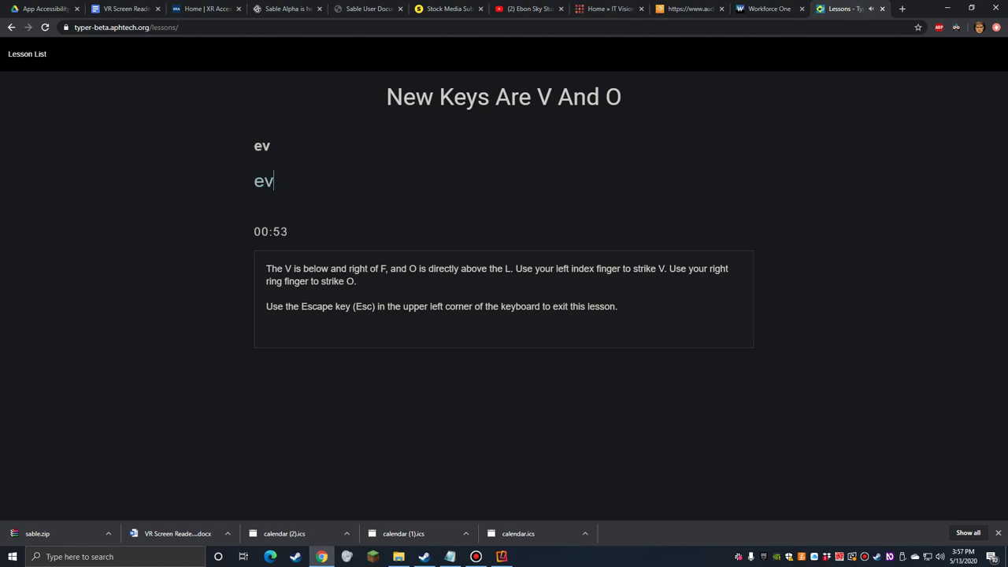
{"action": "type", "text": "rv"}
{"action": "type", "text": "iono"}
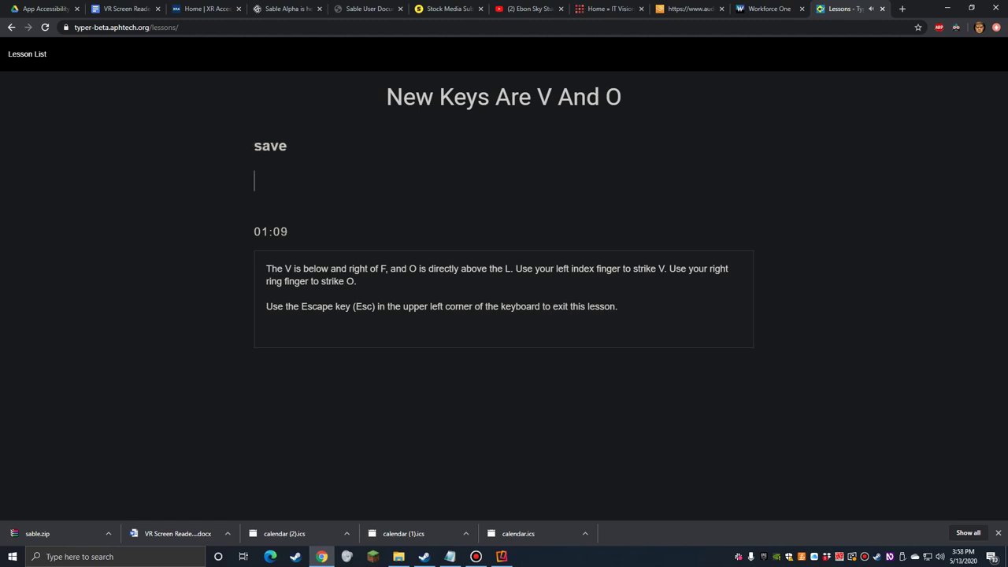
Enter the prompted words save, van, sold, good, leave, house and loan
{"action": "type", "text": "savevansoldgoo"}
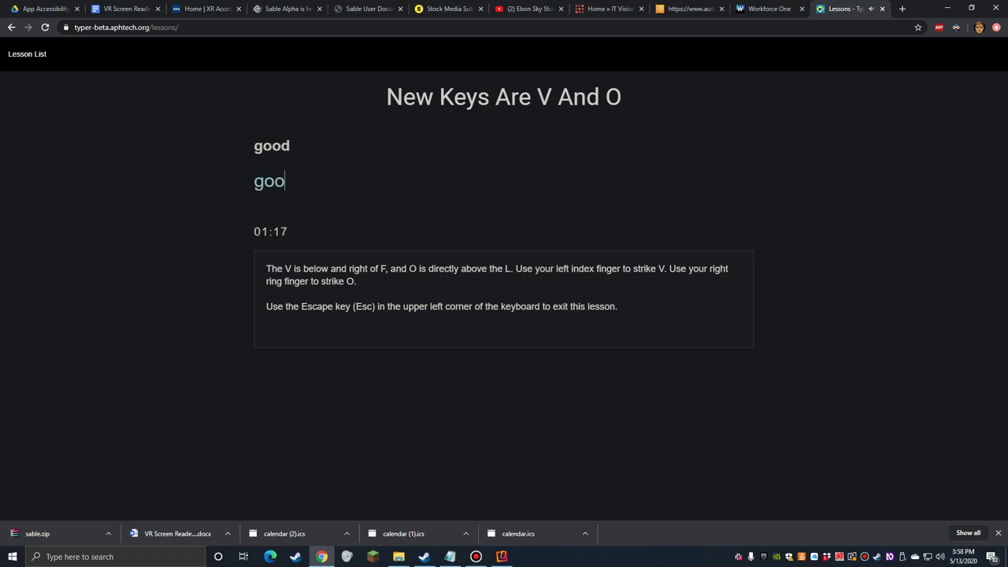
{"action": "type", "text": "dleave"}
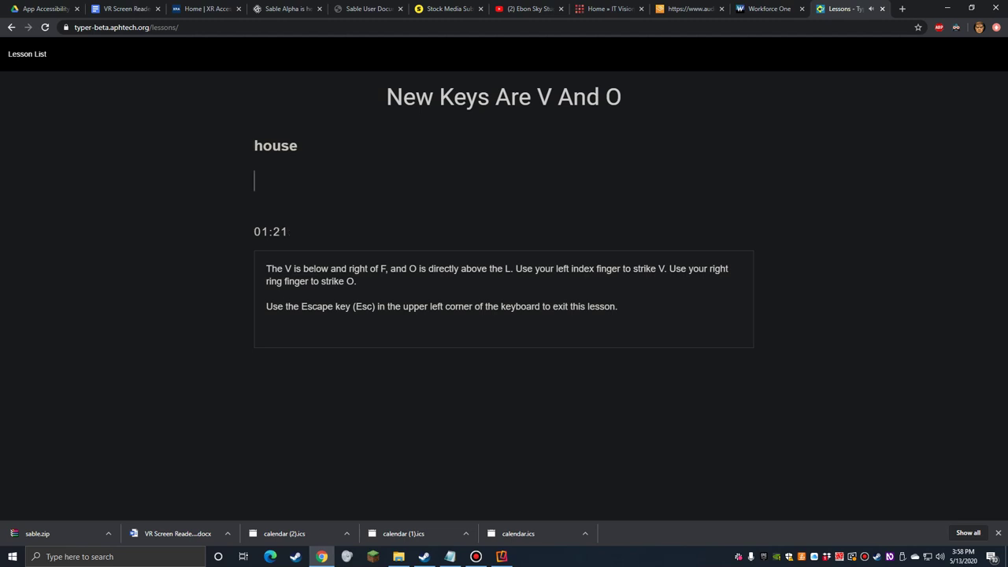
{"action": "type", "text": "houseloan"}
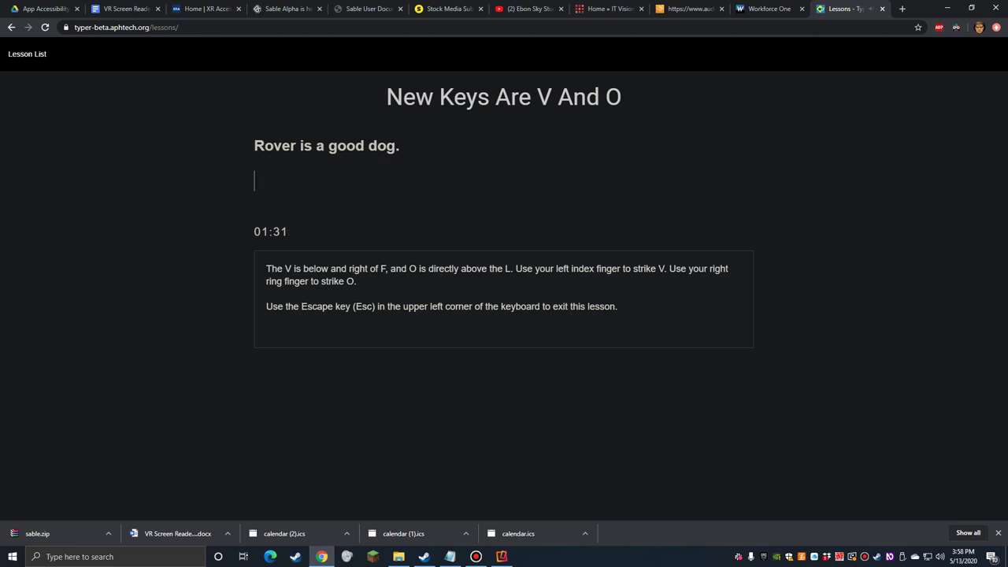
Enter the prompted sentences "Rover is a good dog." and "The violets are red."
{"action": "type", "text": "Rover "}
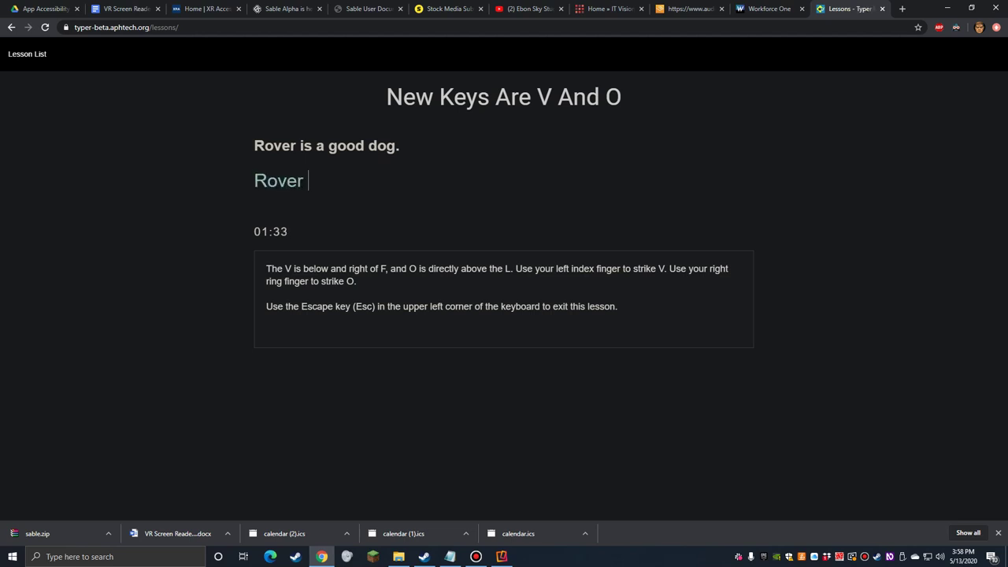
{"action": "type", "text": "is a good dog."}
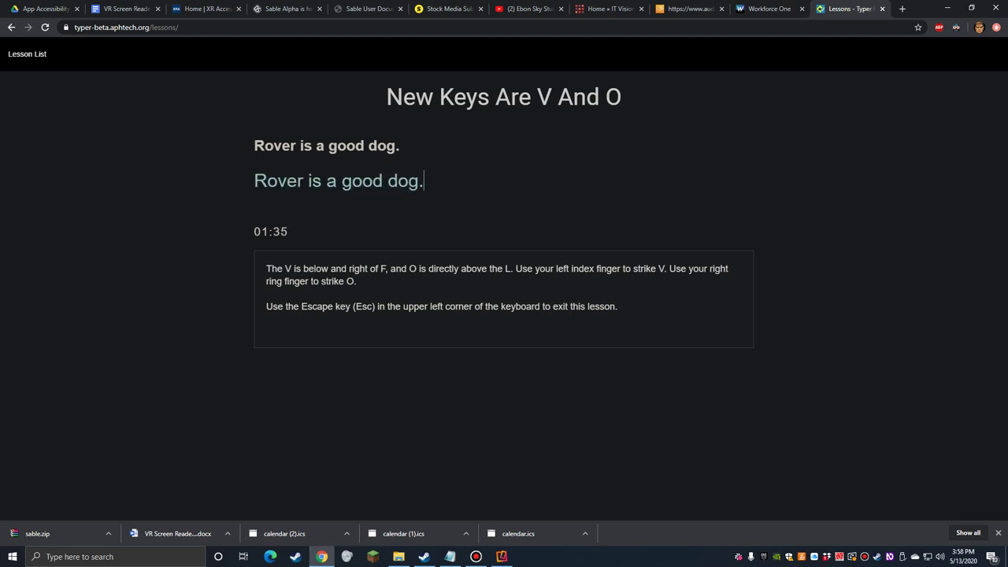
{"action": "key", "text": "Return"}
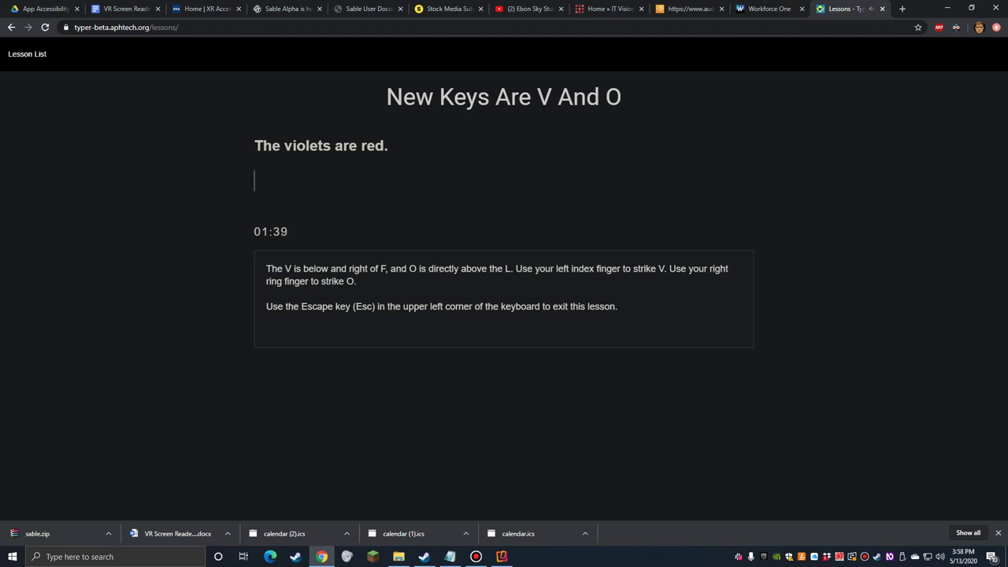
{"action": "type", "text": "The viole"}
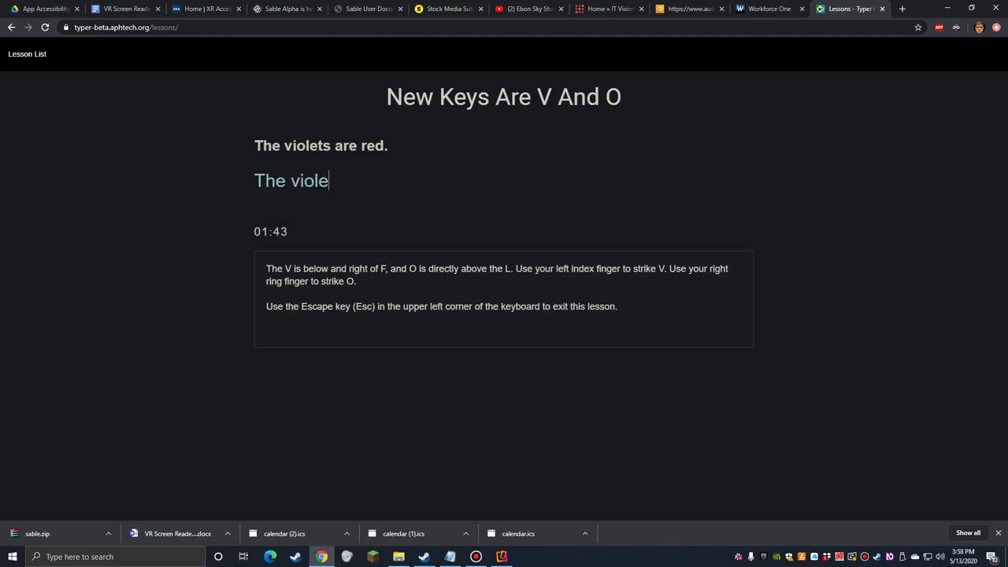
{"action": "type", "text": "ts are red."}
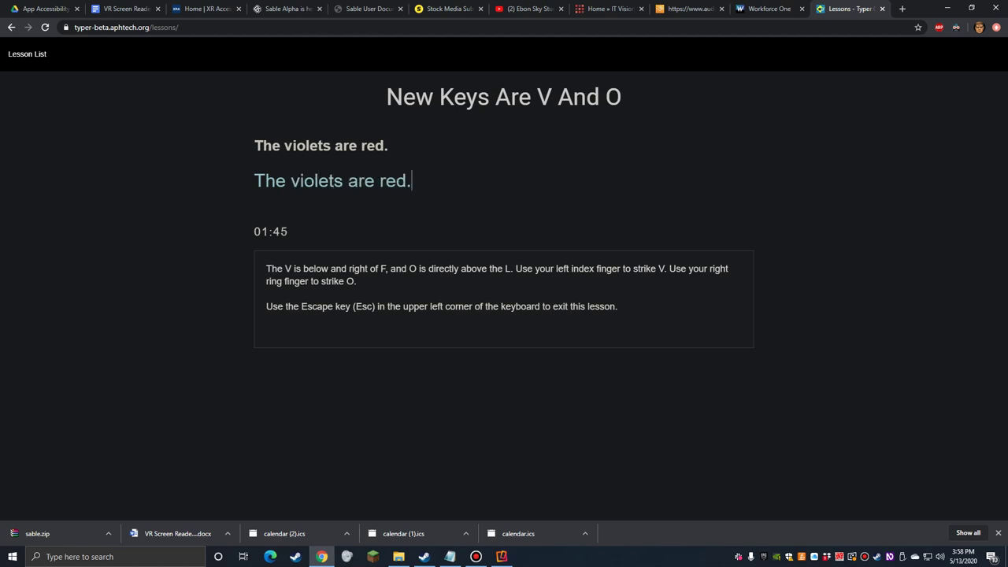
{"action": "key", "text": "Return"}
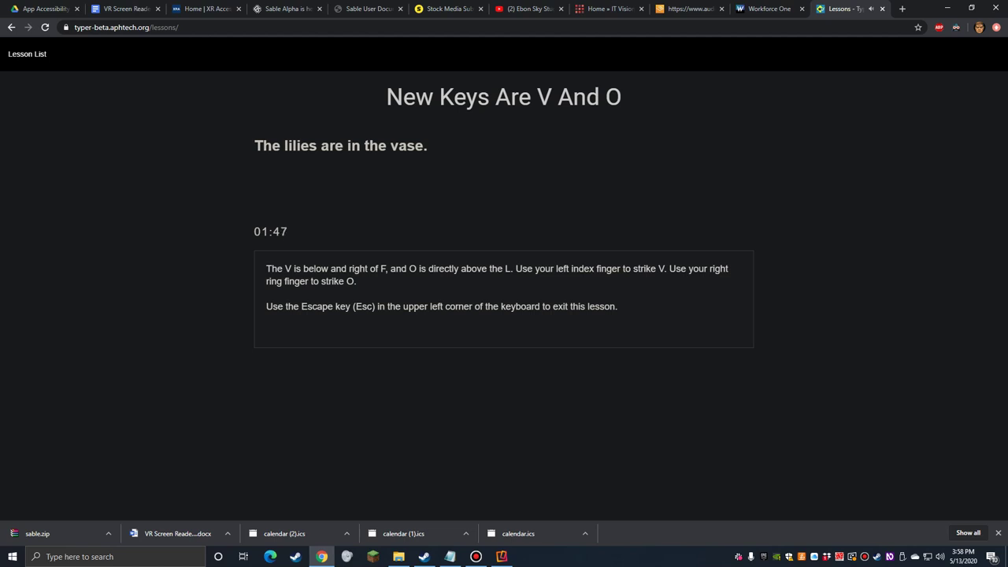
Enter the prompted sentences "The lilies are in the vase." and "The house is near the hill."
{"action": "type", "text": "The lilies"}
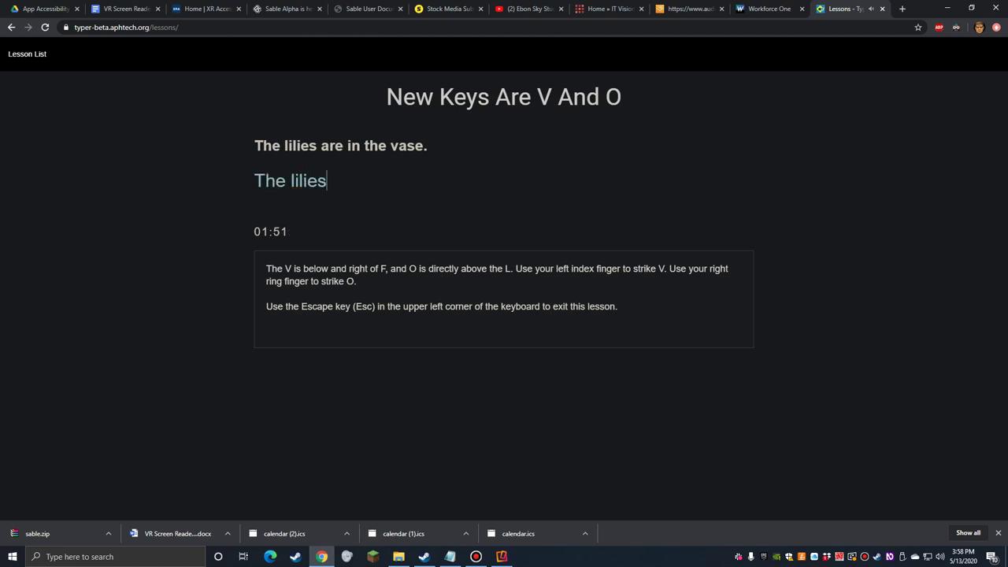
{"action": "type", "text": " are in the vas"}
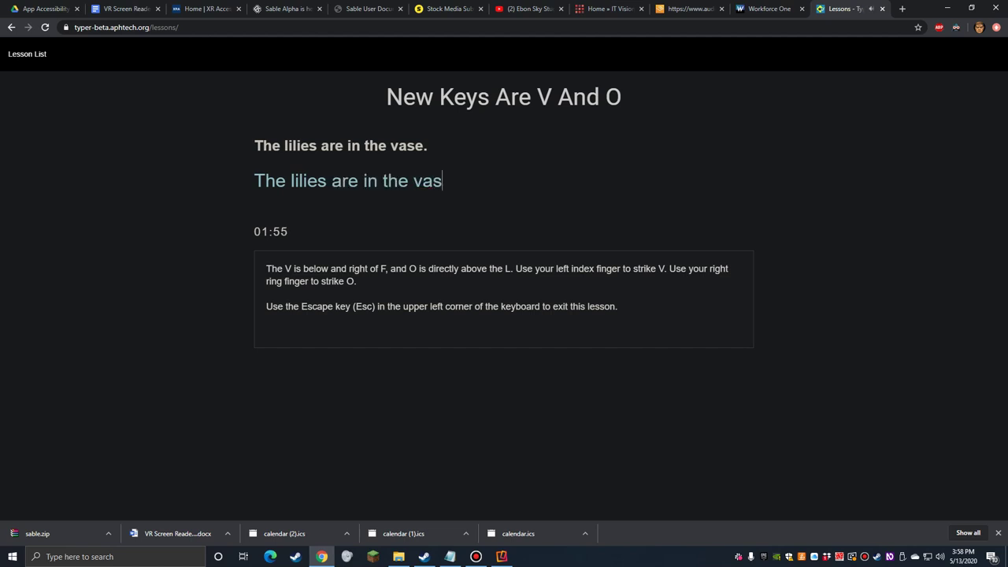
{"action": "type", "text": "e."}
{"action": "key", "text": "Return"}
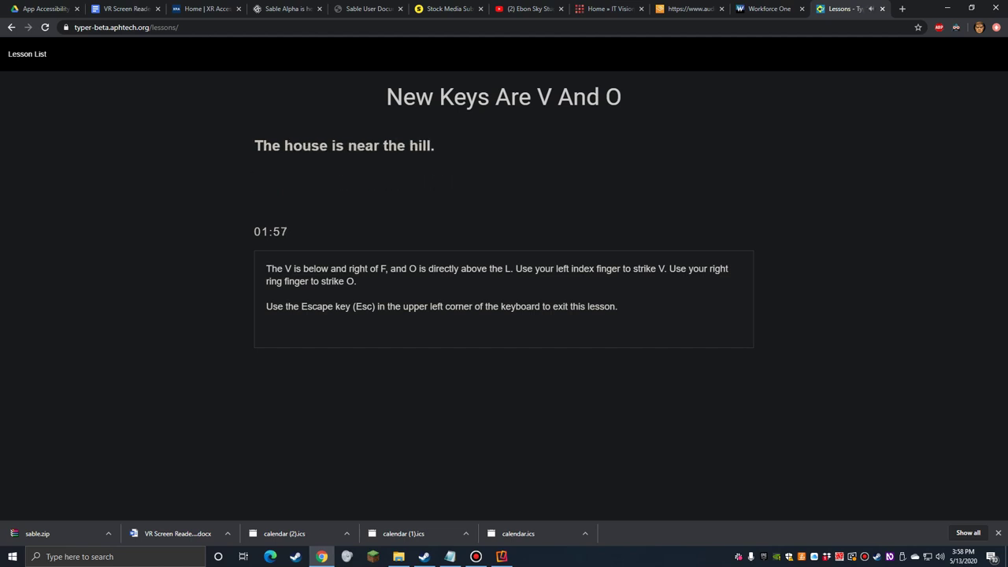
{"action": "type", "text": "The house i"}
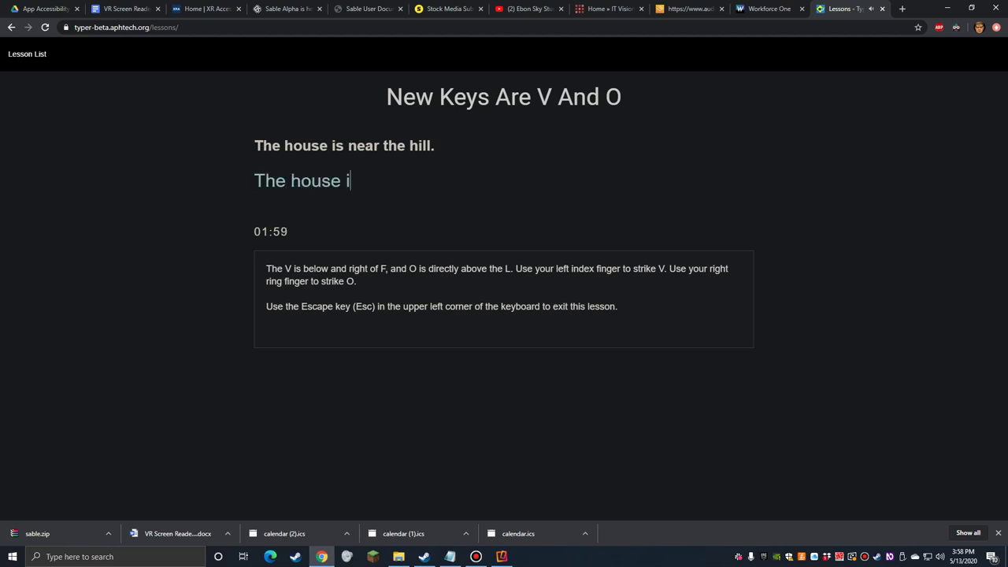
{"action": "type", "text": "s near the hill."}
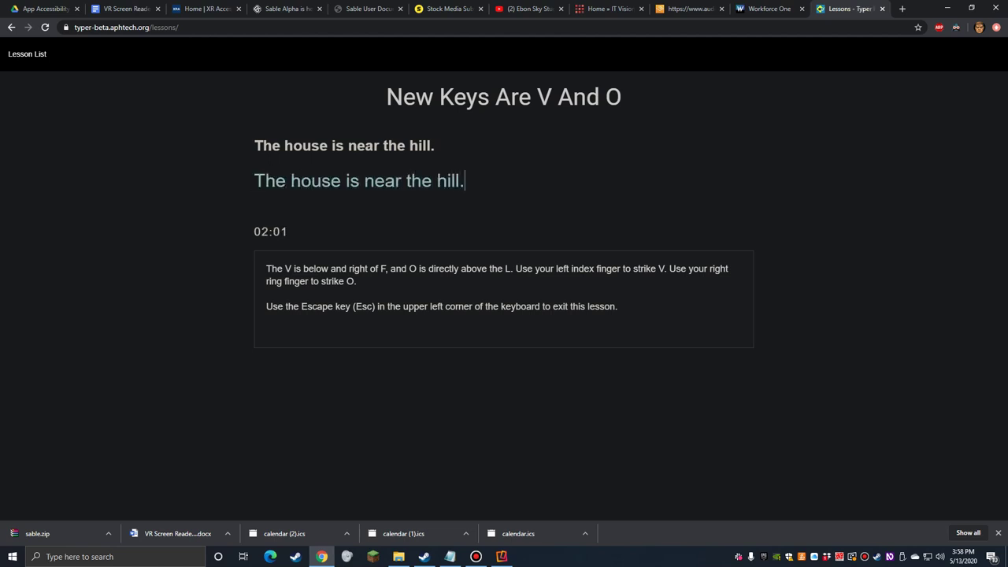
{"action": "key", "text": "Return"}
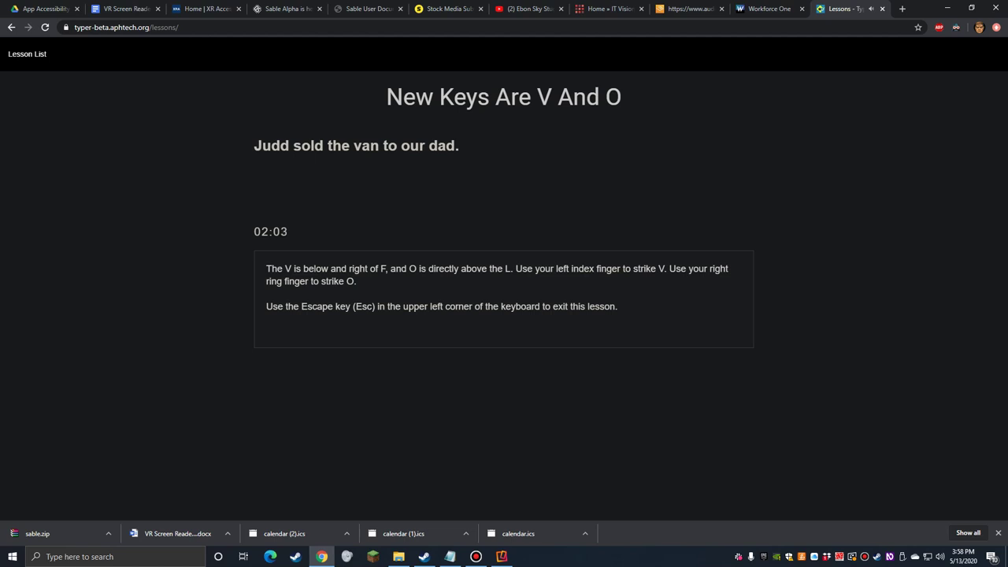
Enter the two prompted sentences about selling the van to our dad and about loving to sing and run
{"action": "type", "text": "Judd so"}
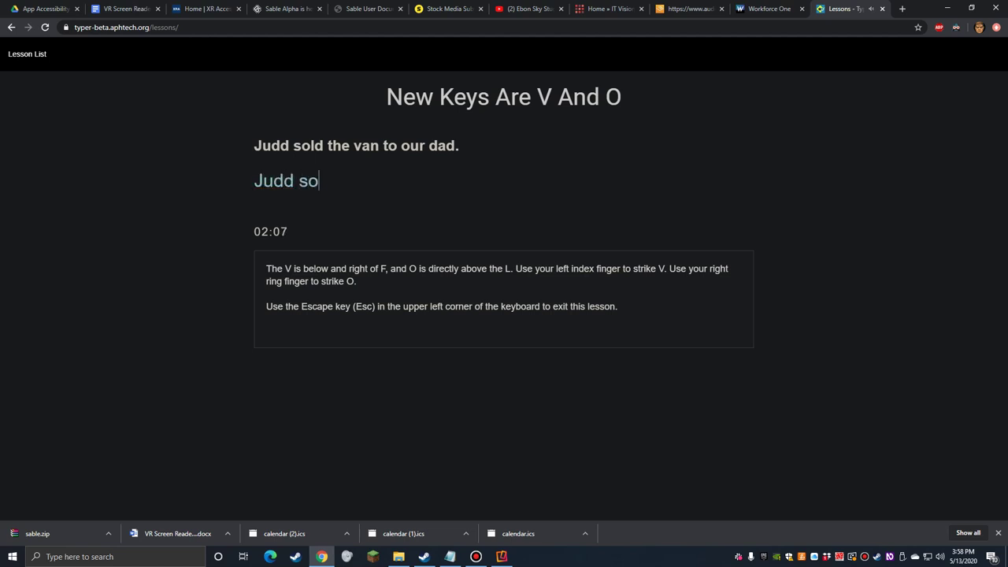
{"action": "type", "text": "ld the van to "}
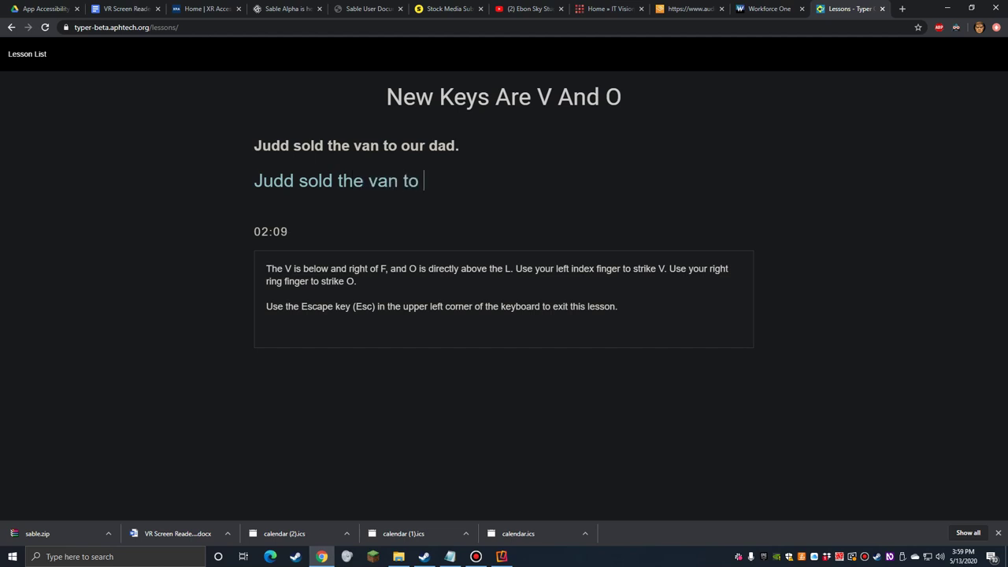
{"action": "type", "text": "our dad."}
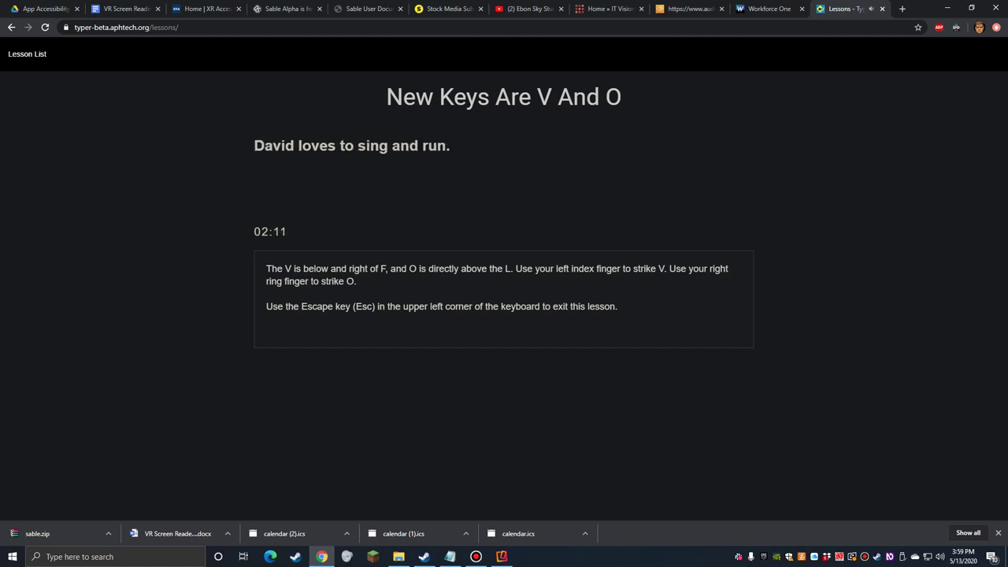
{"action": "type", "text": "David loves to s"}
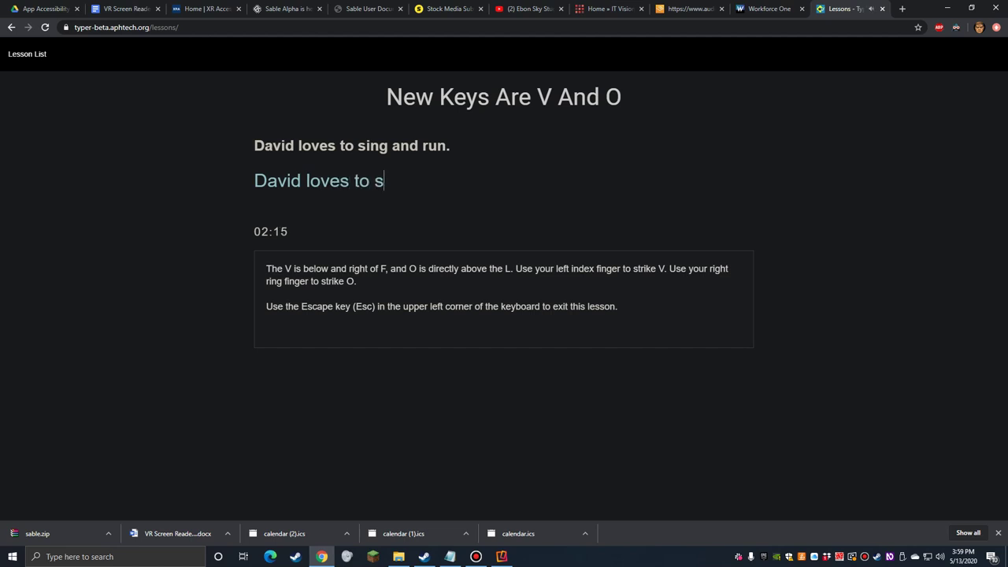
{"action": "type", "text": "ing and run."}
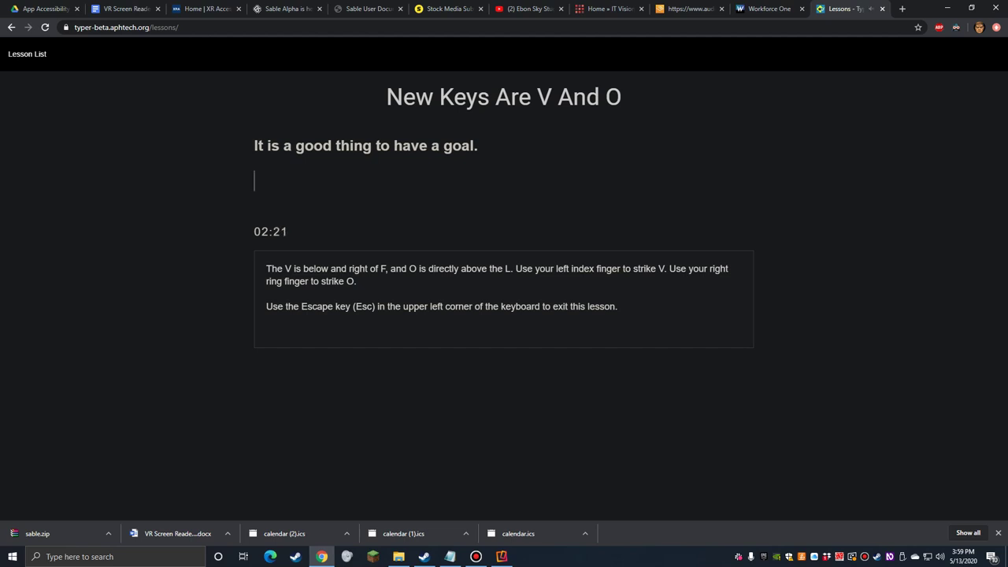
Finish the lesson with the sentence "It is a good thing to have a goal." and return to the lesson list
{"action": "type", "text": "It is a good"}
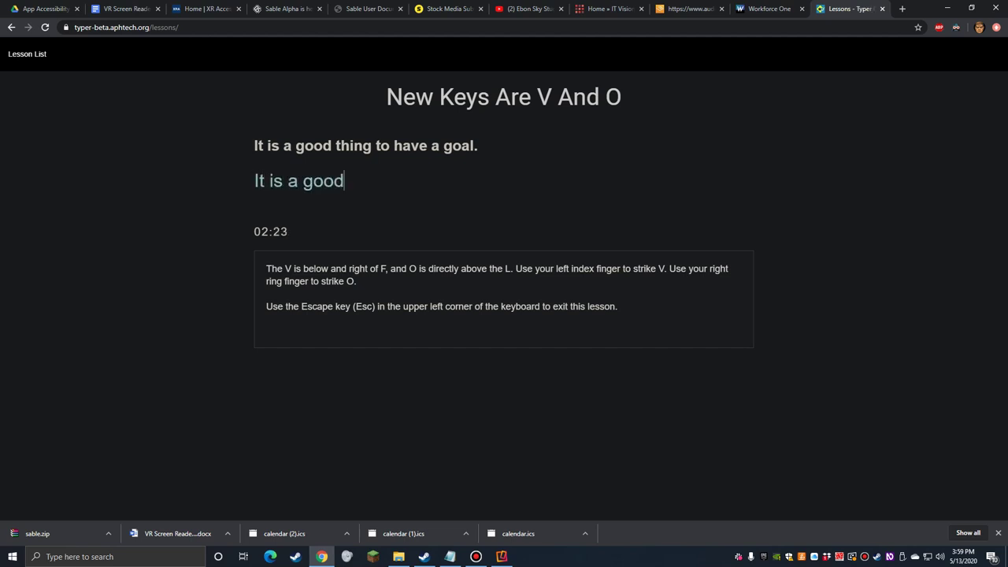
{"action": "type", "text": " thing to have a goal."}
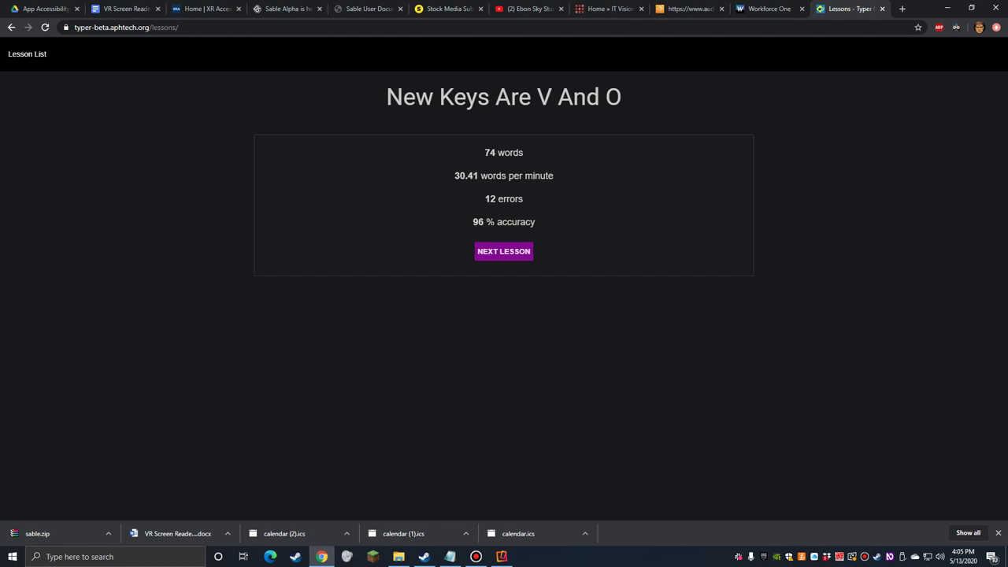
{"action": "key", "text": "Escape"}
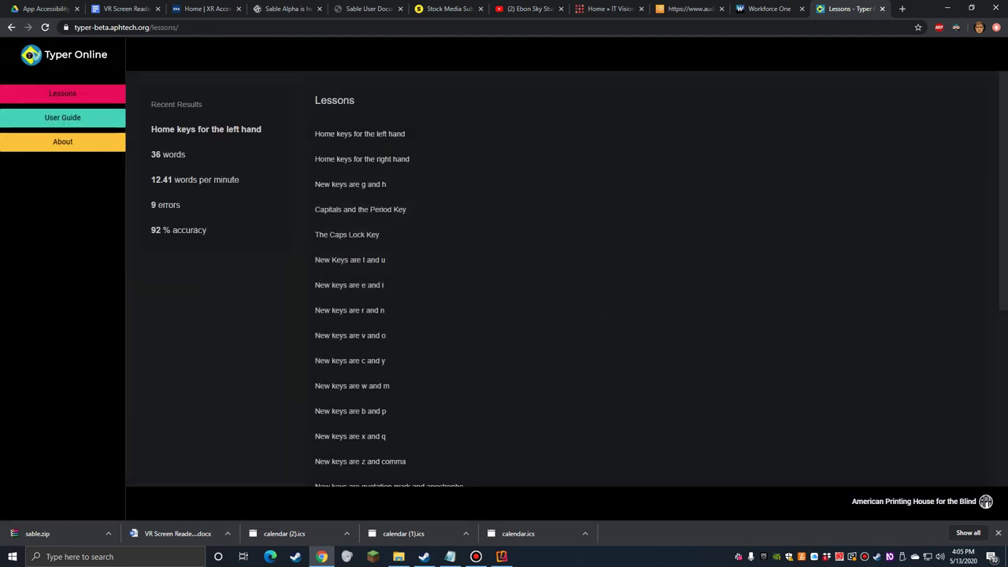
Browse the lesson list from "Home keys for the left hand" through "New Keys are t and u", listening to each lesson title
{"action": "key", "text": "Up"}
{"action": "key", "text": "Up"}
{"action": "key", "text": "Up"}
{"action": "key", "text": "Up"}
{"action": "key", "text": "Up"}
{"action": "key", "text": "Up"}
{"action": "key", "text": "Up"}
{"action": "key", "text": "Up"}
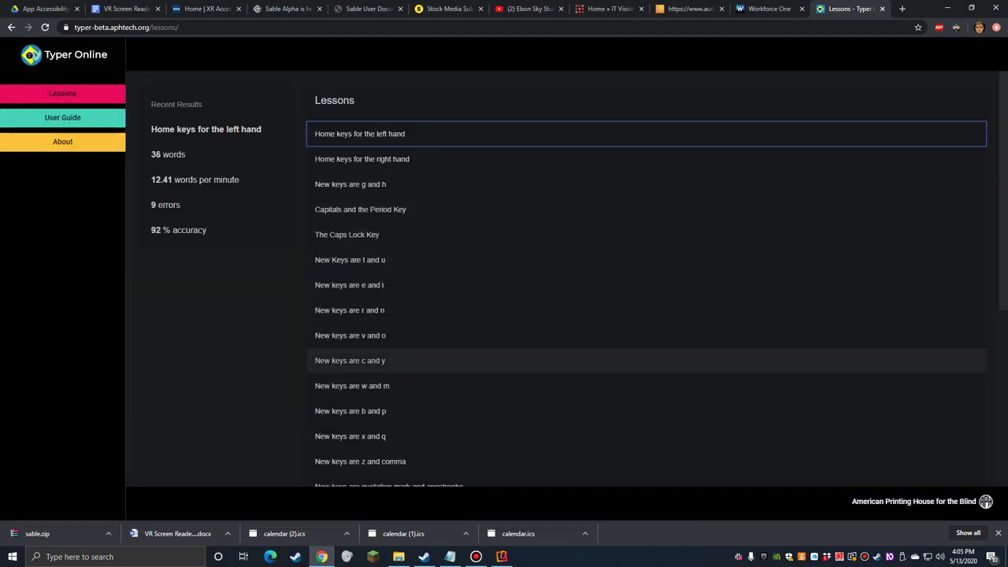
{"action": "key", "text": "Down"}
{"action": "key", "text": "Up"}
{"action": "key", "text": "Tab"}
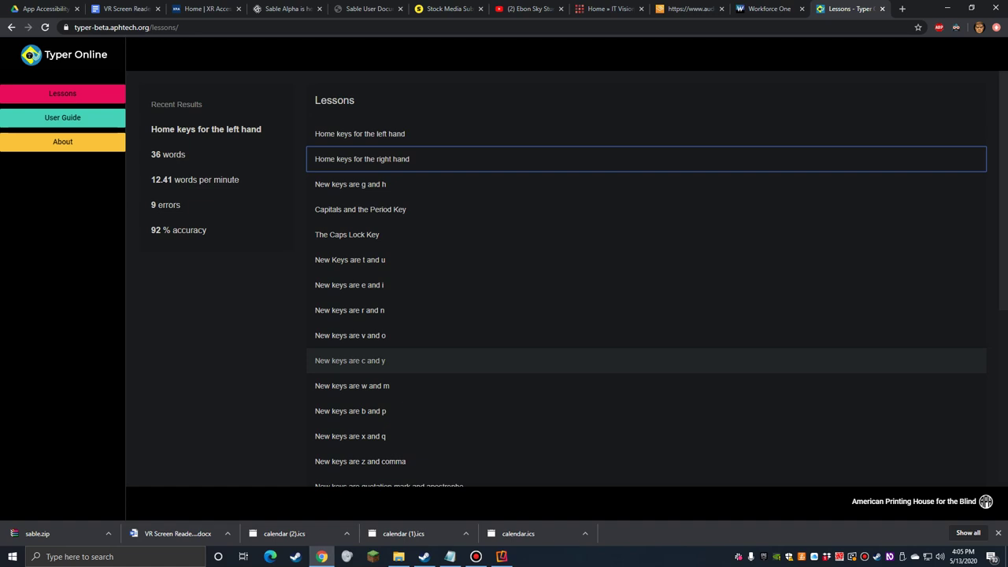
{"action": "key", "text": "Tab"}
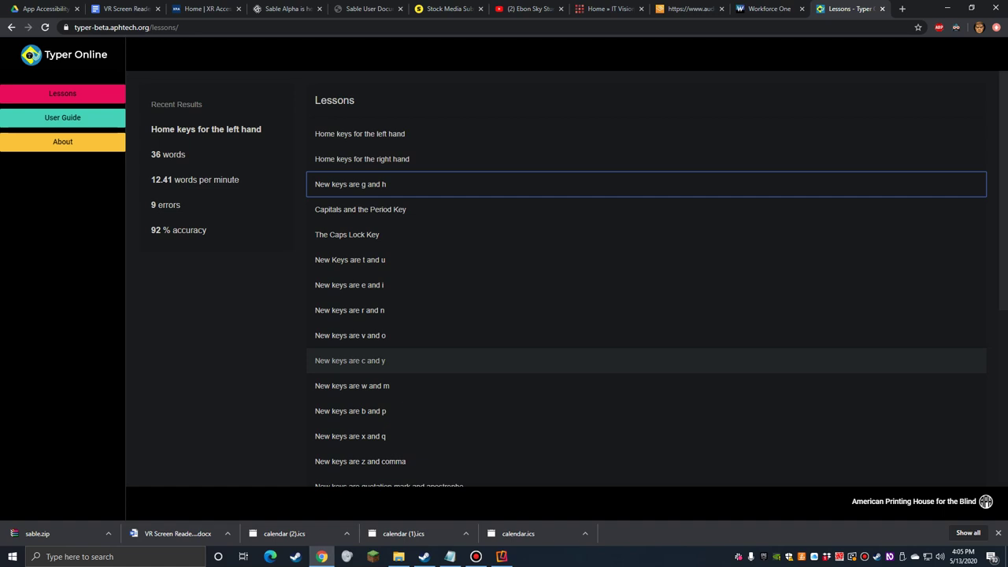
{"action": "key", "text": "Tab"}
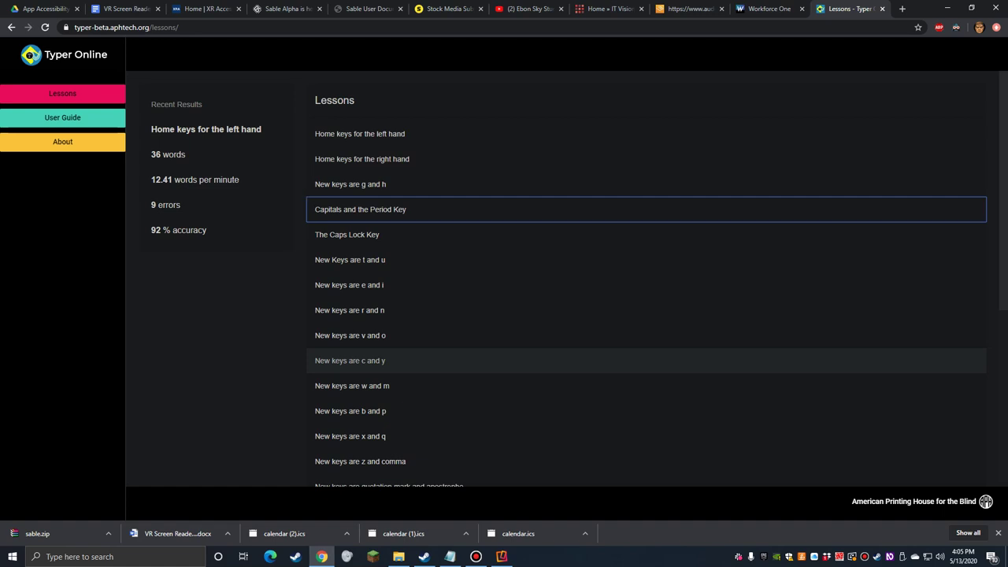
{"action": "key", "text": "Tab"}
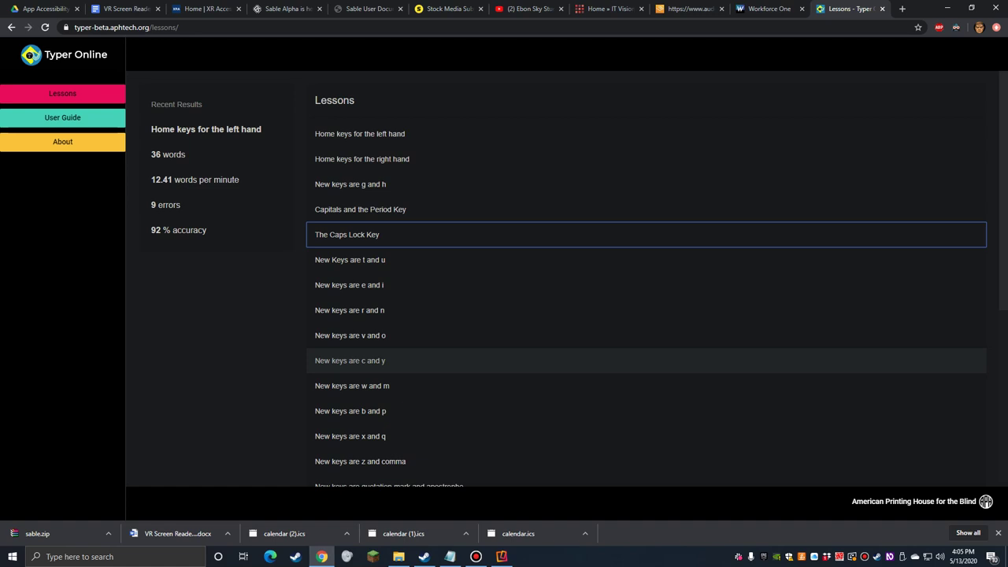
{"action": "key", "text": "Tab"}
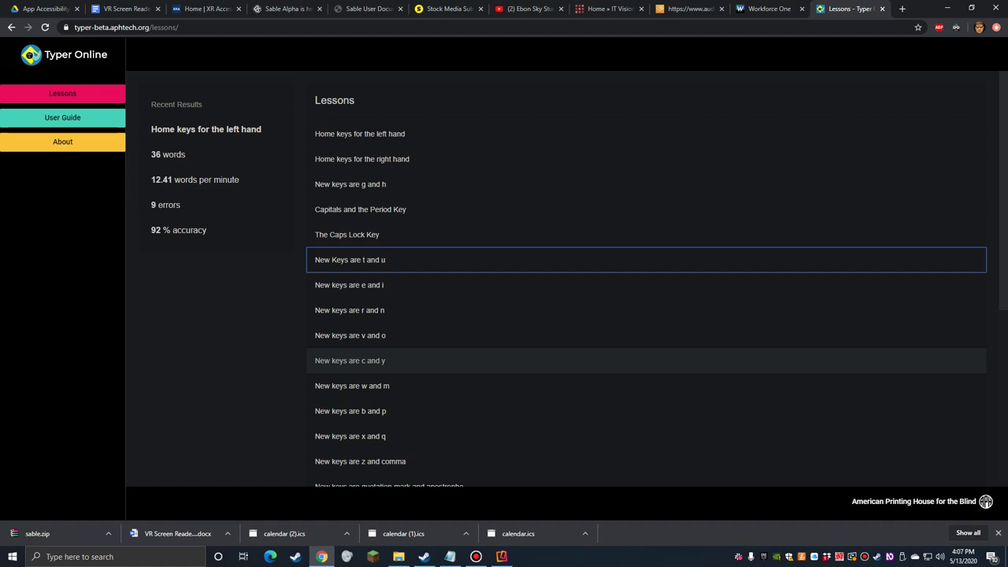
Review the letter and punctuation lesson titles from "New keys are e and i" through "New keys are quotation mark and apostrophe"
{"action": "key", "text": "Down"}
{"action": "key", "text": "Down"}
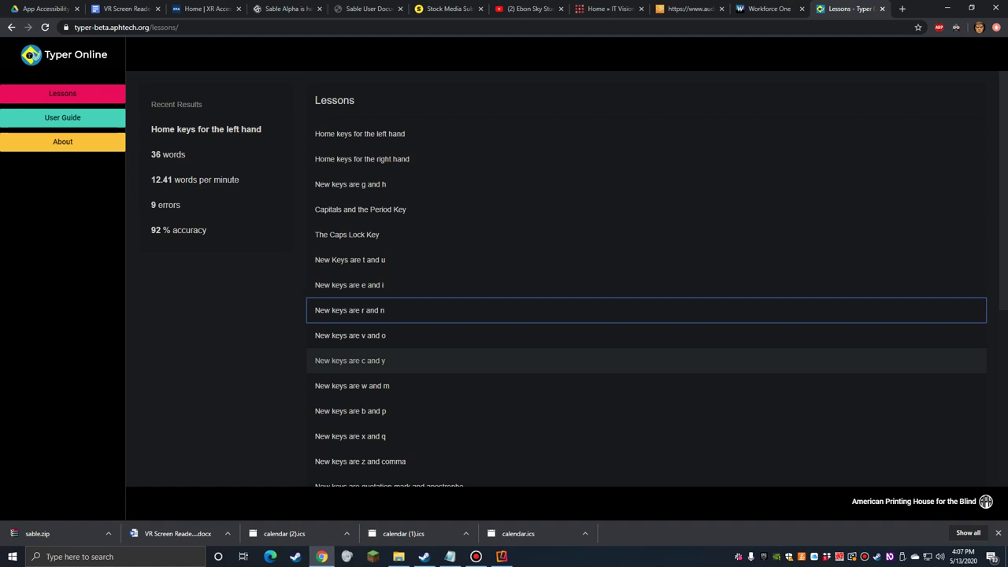
{"action": "key", "text": "Down"}
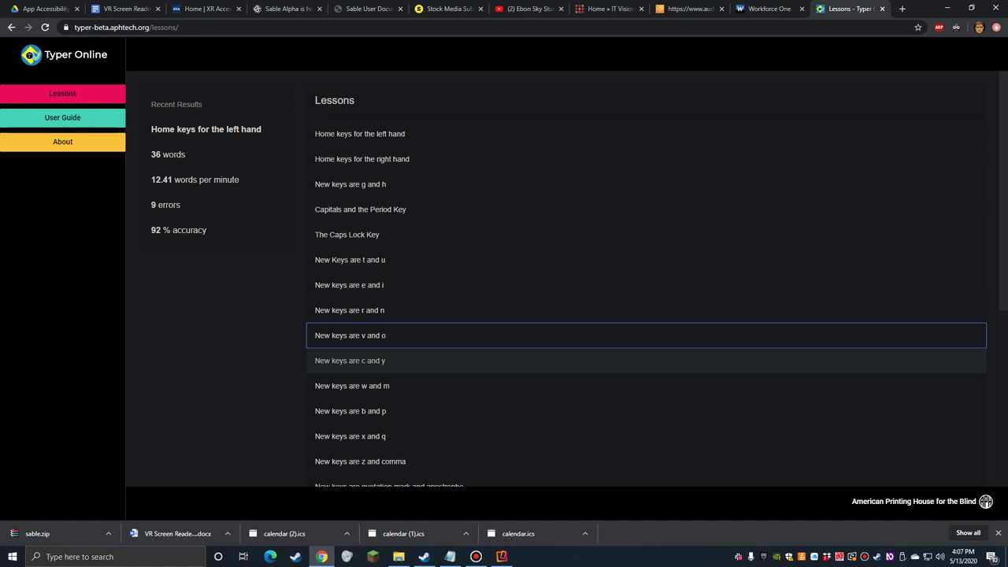
{"action": "key", "text": "Down"}
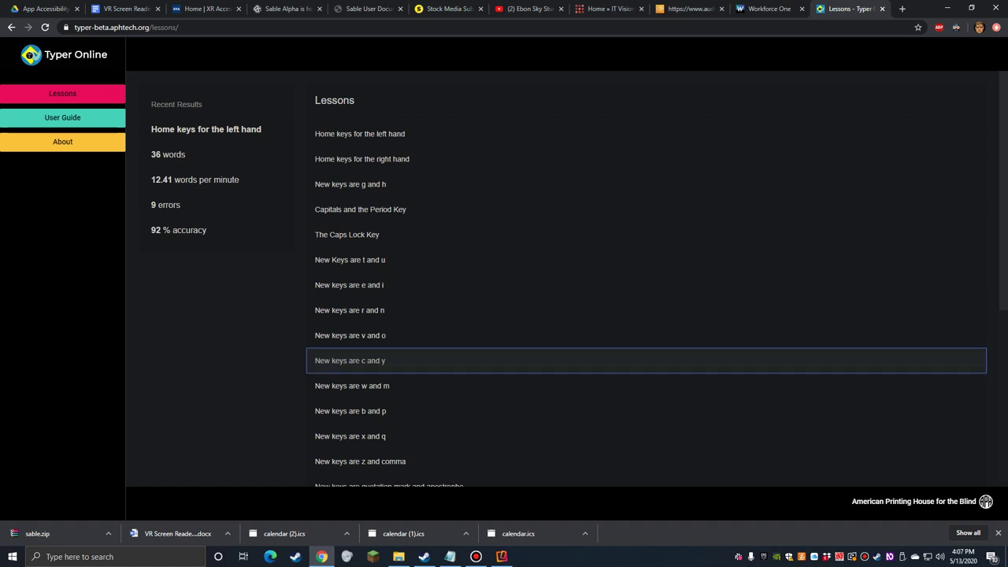
{"action": "key", "text": "Down"}
{"action": "key", "text": "Down"}
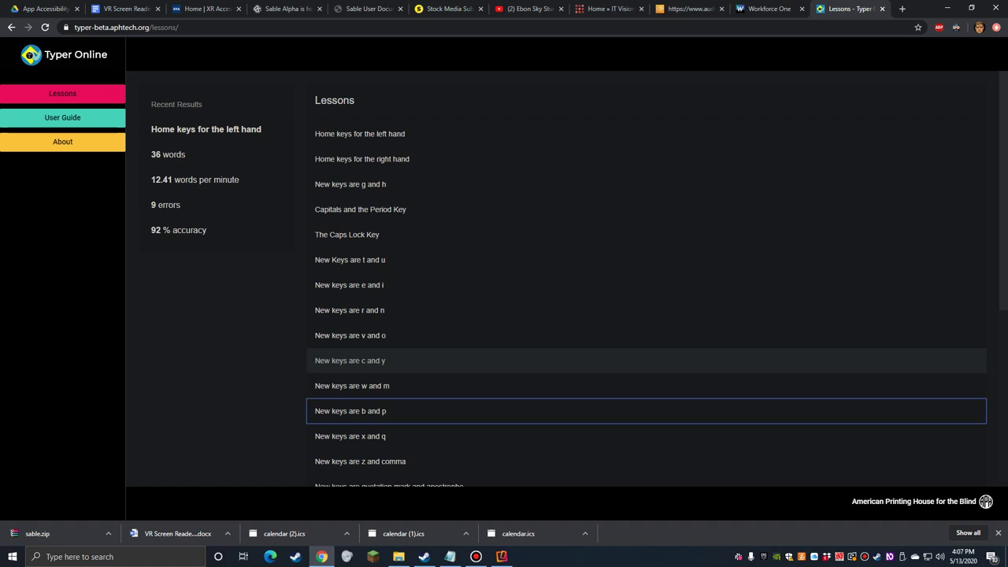
{"action": "key", "text": "Down"}
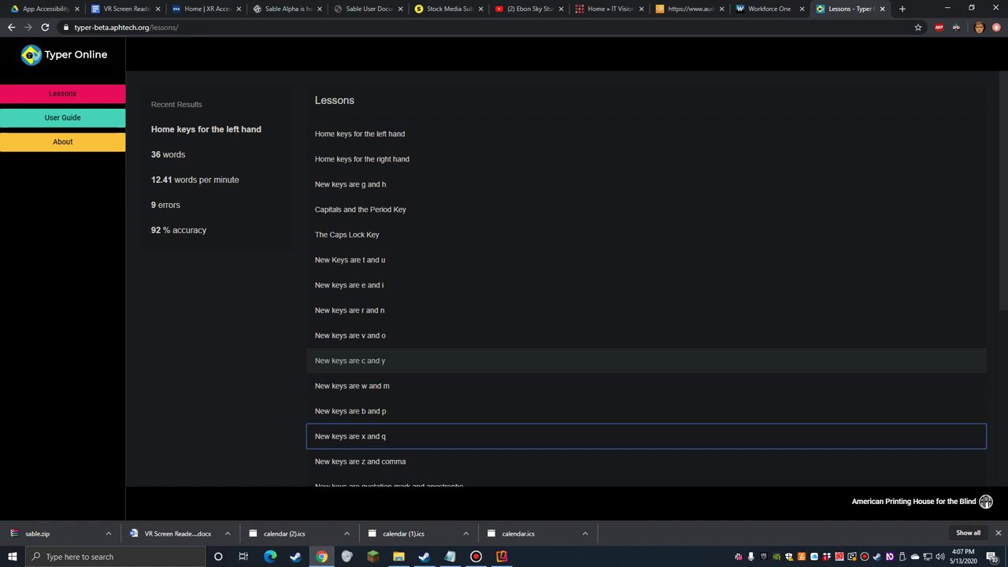
{"action": "key", "text": "Down"}
{"action": "key", "text": "Down"}
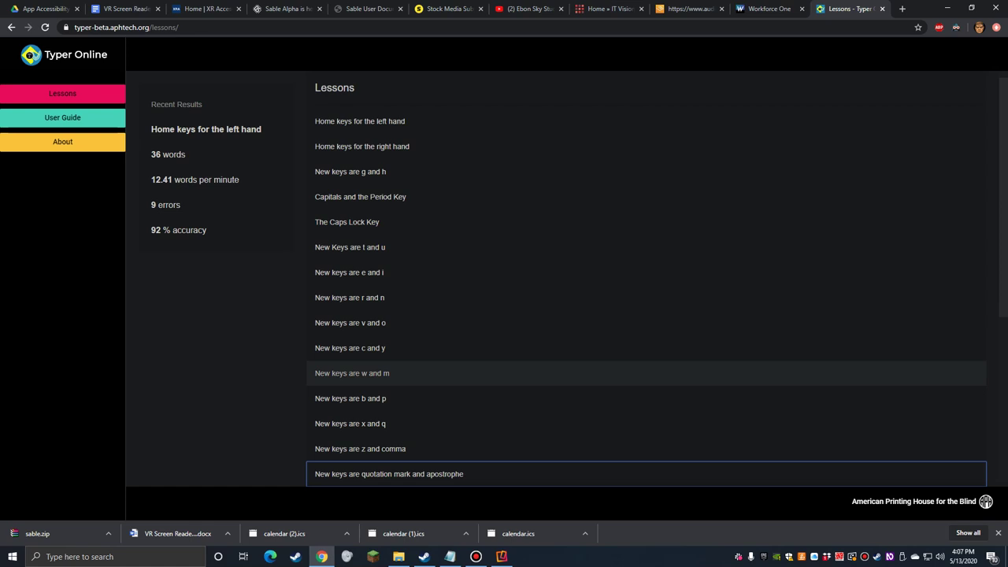
Read through the lesson titles from "Number keys" to "More Sentences", including the brackets, phrases and sentences lessons
{"action": "key", "text": "Down"}
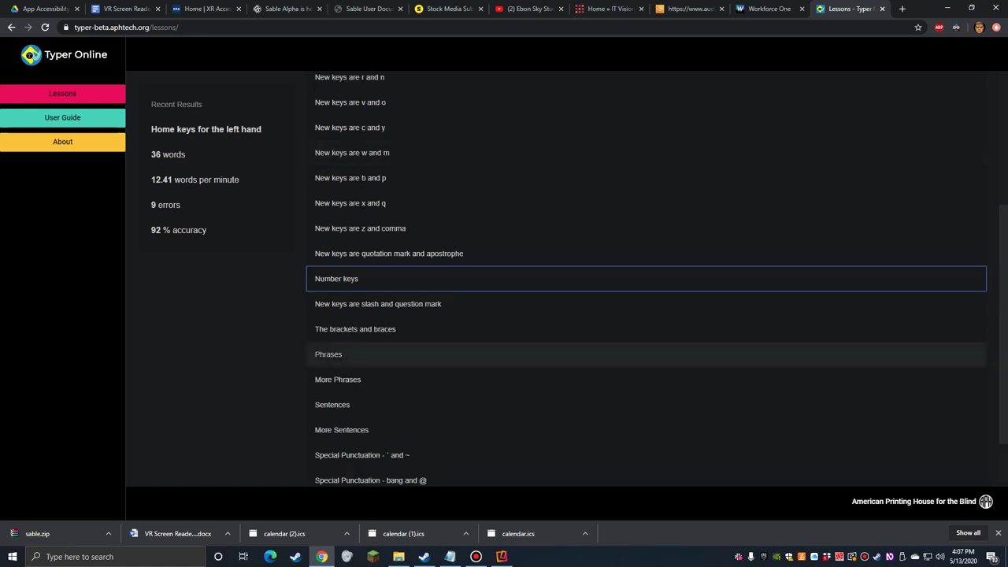
{"action": "key", "text": "Down"}
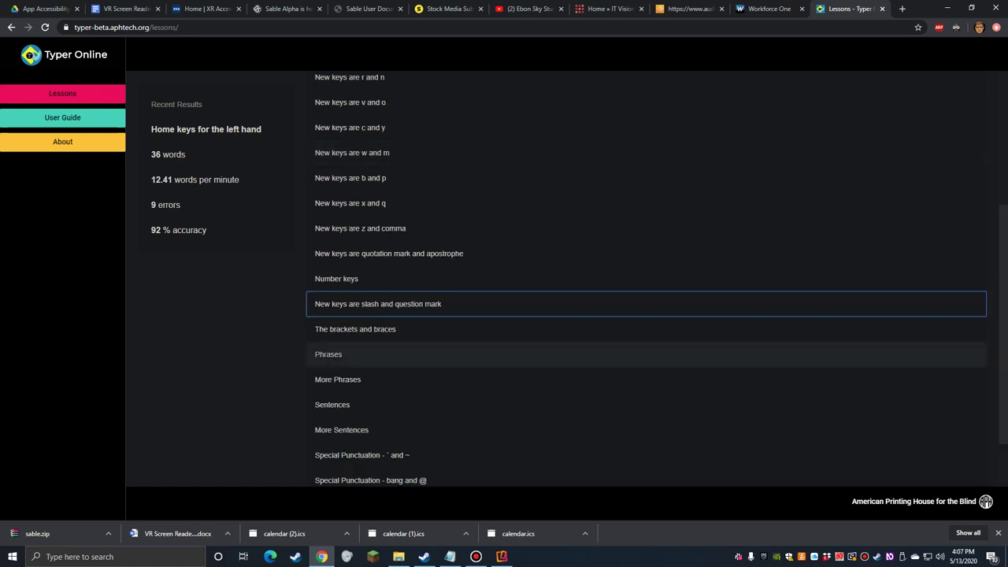
{"action": "key", "text": "Down"}
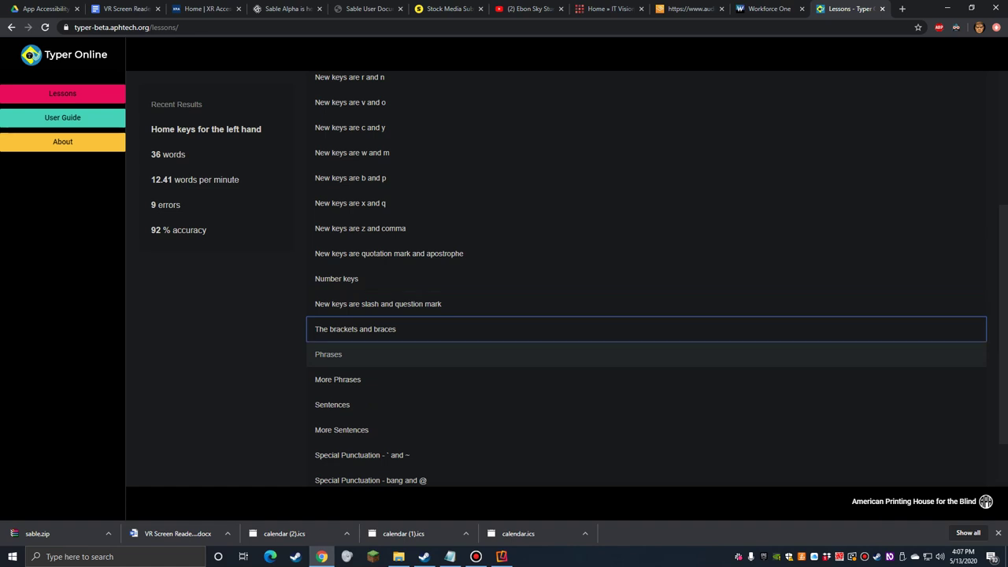
{"action": "key", "text": "Down"}
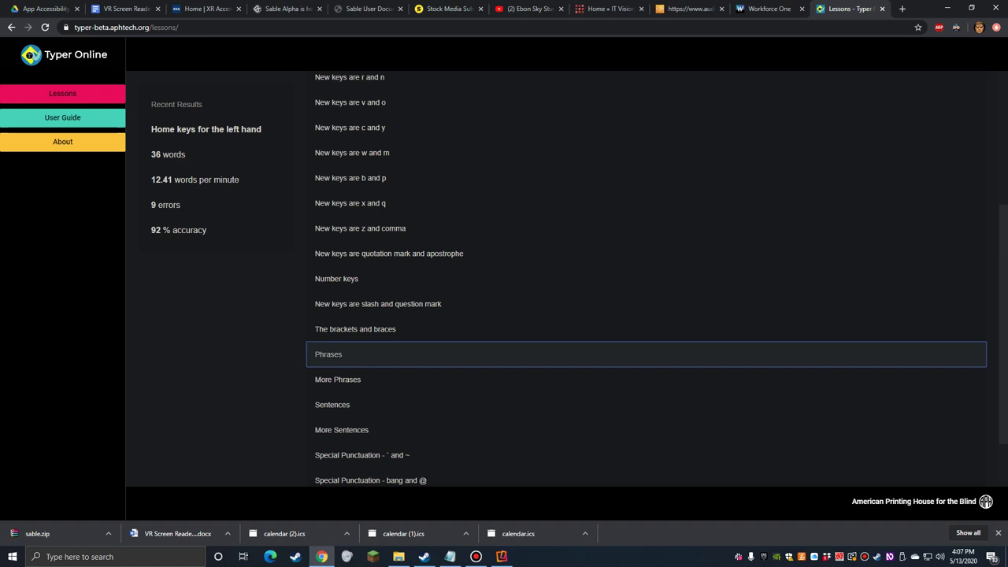
{"action": "key", "text": "Down"}
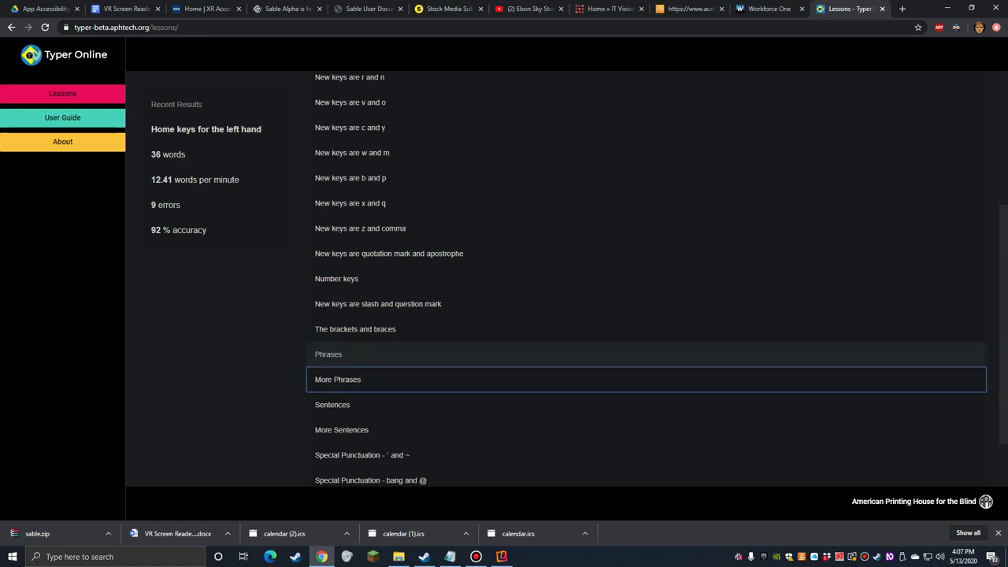
{"action": "key", "text": "Down"}
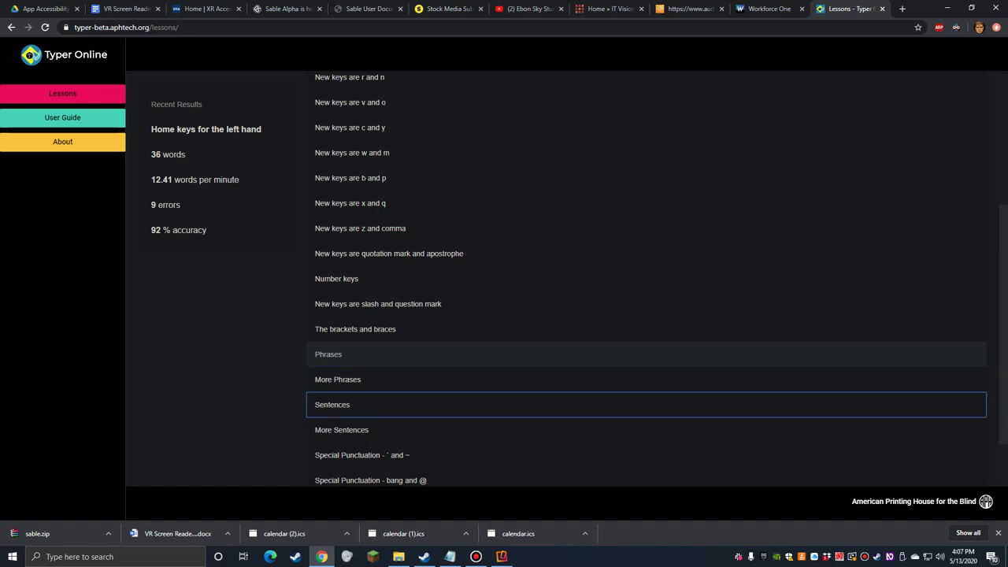
{"action": "key", "text": "Down"}
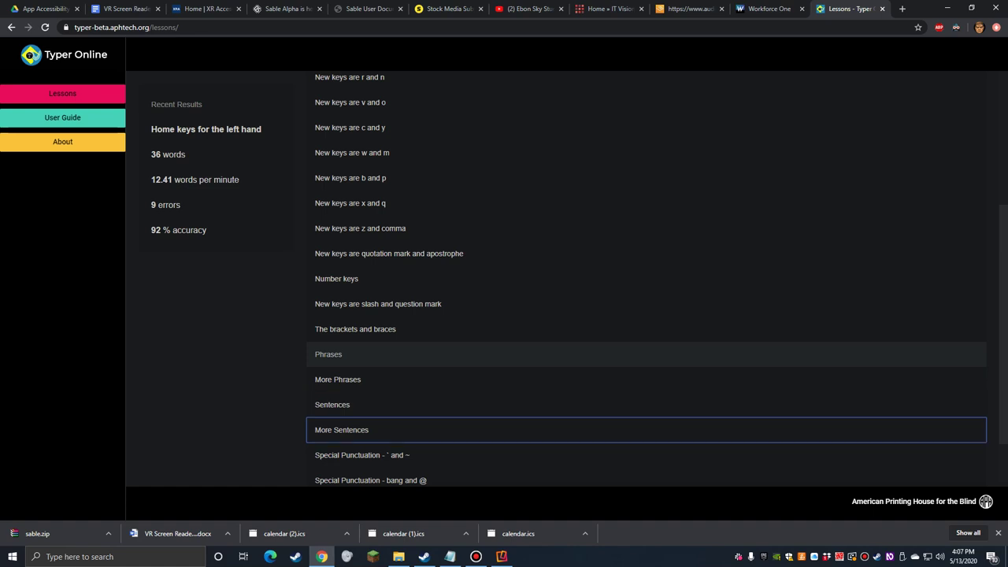
Go back to the "Sentences" lesson, and examine the entries from there through "Special Punctuation - # and $"
{"action": "key", "text": "Up"}
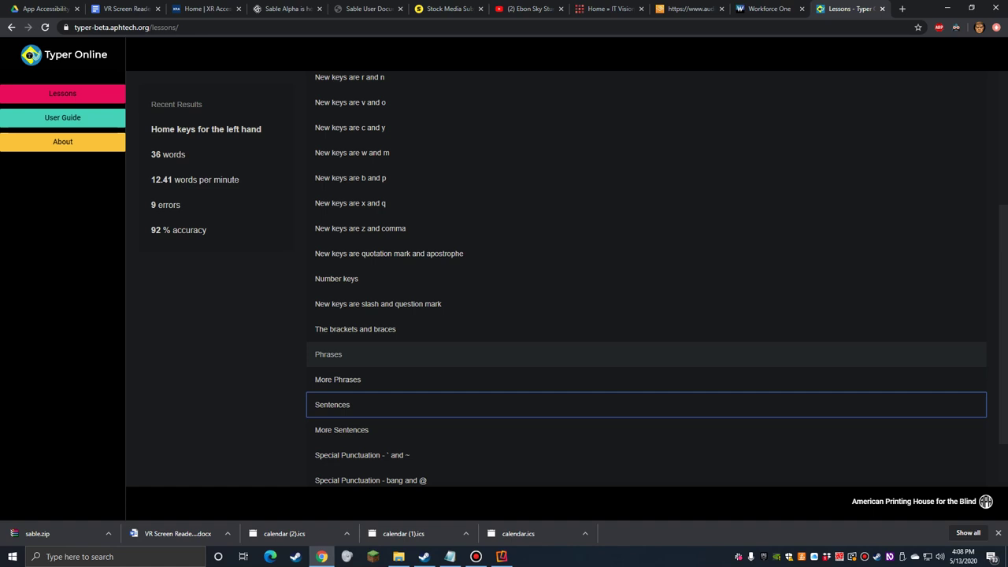
{"action": "key", "text": "Tab"}
{"action": "key", "text": "Tab"}
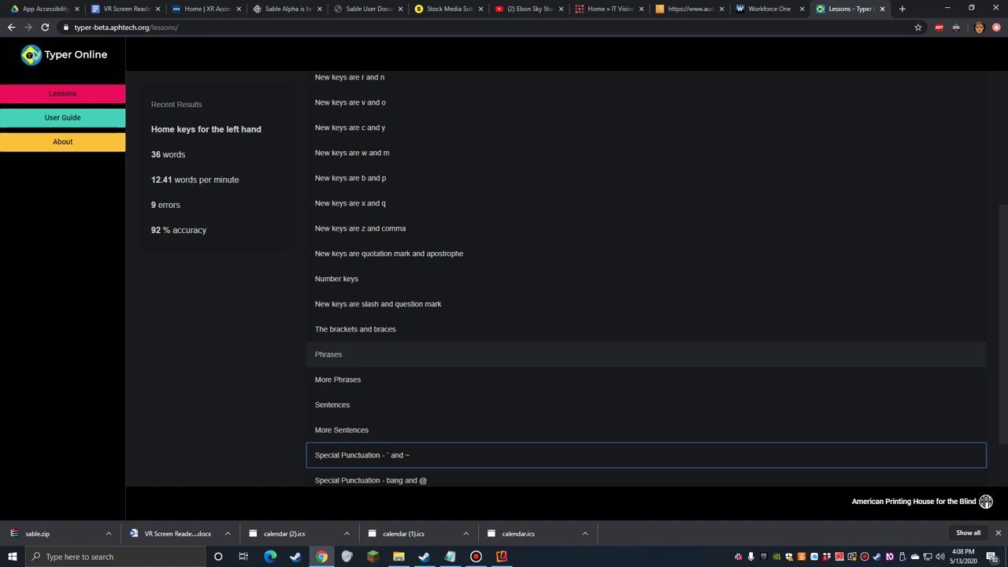
{"action": "key", "text": "Tab"}
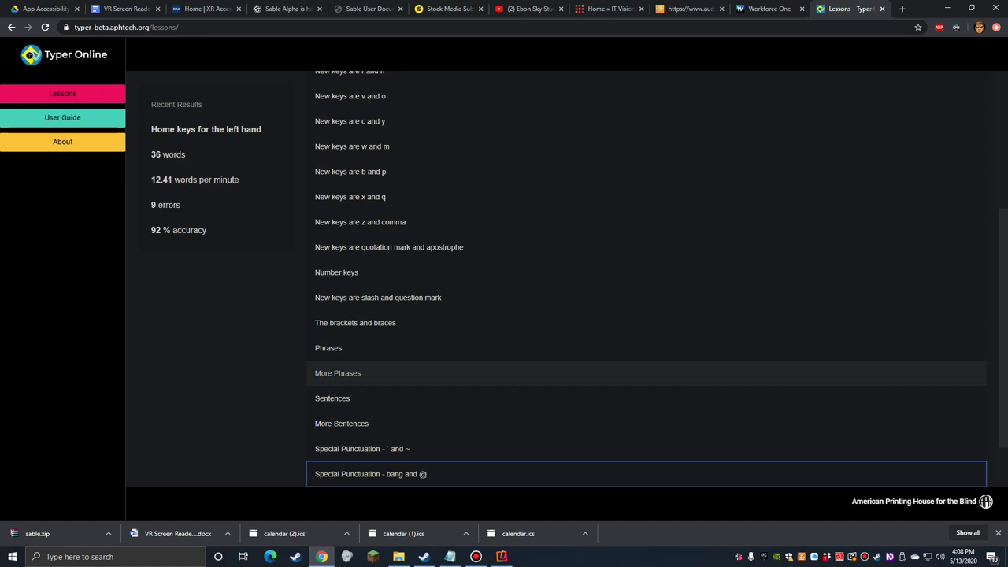
{"action": "key", "text": "Tab"}
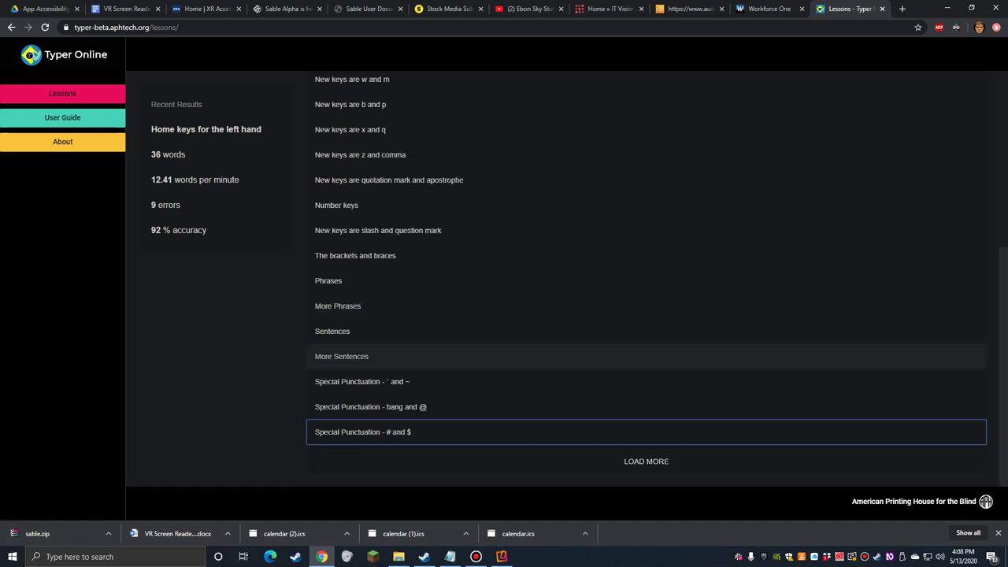